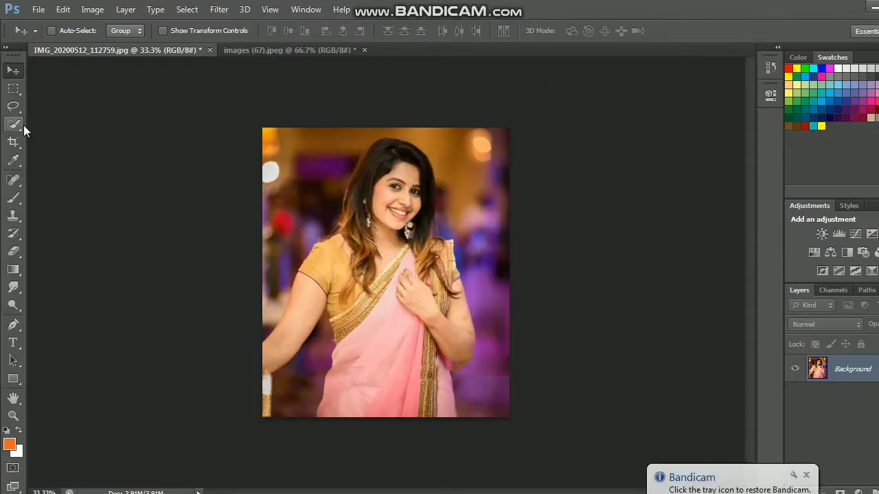
Select the woman's hair, face and both arms with a 20 px Quick Selection brush
{"action": "left_click", "coordinate": [15, 125]}
{"action": "left_click", "coordinate": [131, 31]}
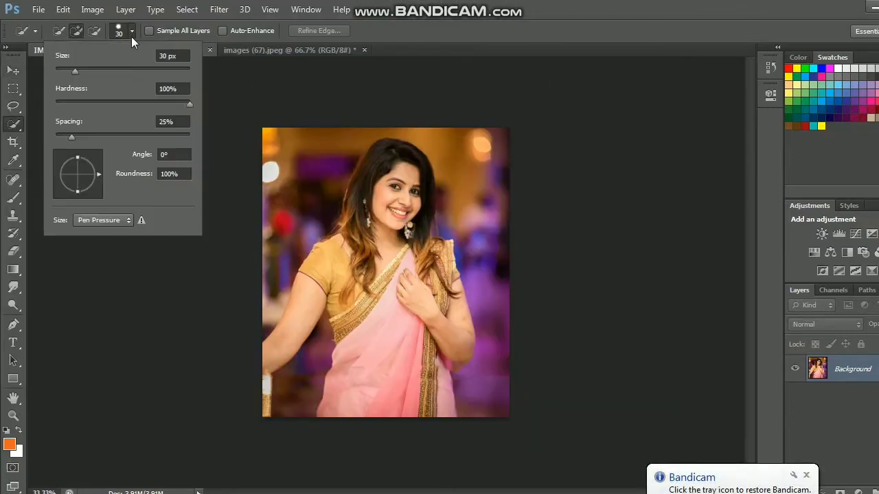
{"action": "left_click", "coordinate": [72, 71]}
{"action": "left_click_drag", "start_coordinate": [383, 151], "coordinate": [388, 186]}
{"action": "left_click_drag", "start_coordinate": [408, 217], "coordinate": [429, 275]}
{"action": "key", "text": "ctrl+plus"}
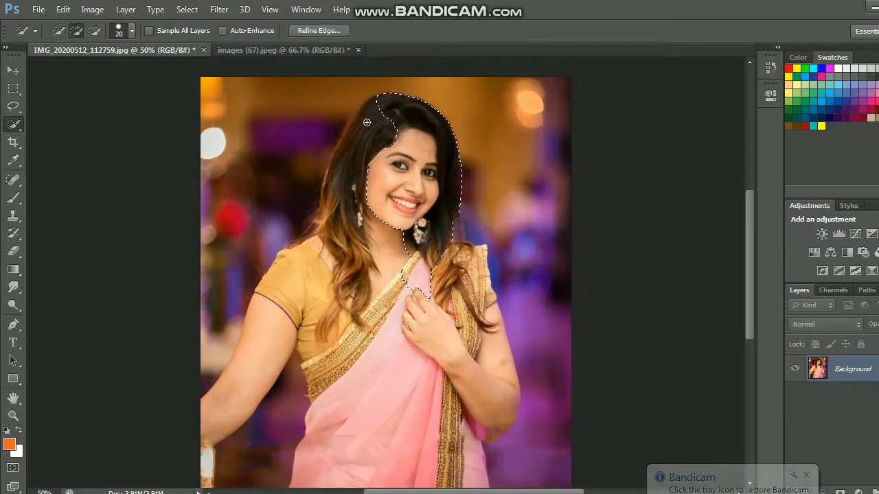
{"action": "left_click_drag", "start_coordinate": [366, 122], "coordinate": [308, 242]}
{"action": "left_click_drag", "start_coordinate": [265, 312], "coordinate": [213, 419]}
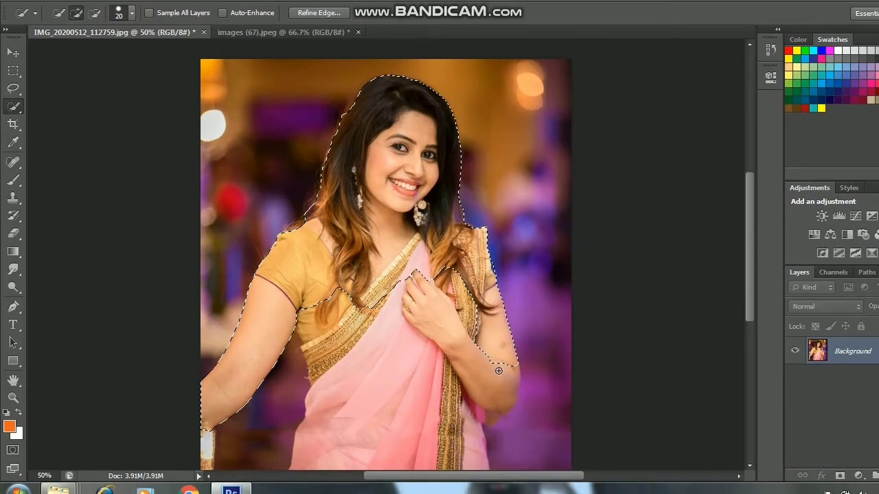
{"action": "left_click_drag", "start_coordinate": [493, 343], "coordinate": [465, 447]}
{"action": "scroll", "coordinate": [384, 275], "scroll_direction": "down", "scroll_amount": 1}
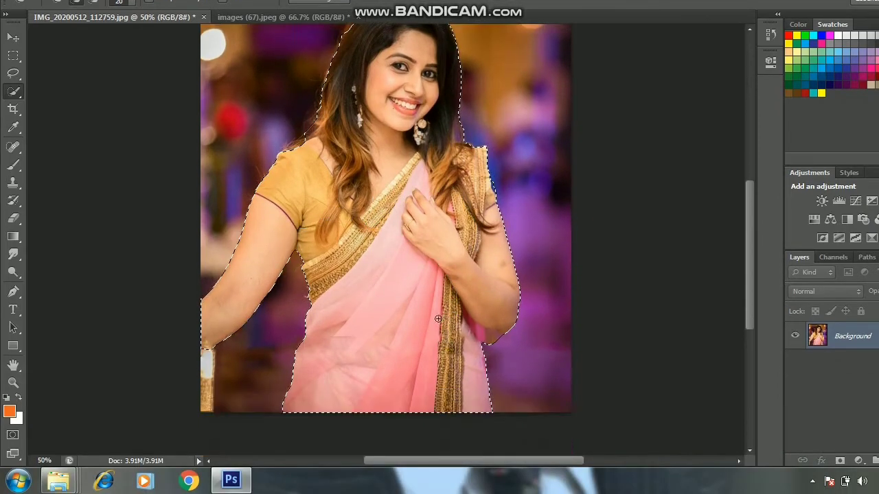
{"action": "scroll", "coordinate": [384, 275], "scroll_direction": "up", "scroll_amount": 3}
Refine the selection edge along the hair and turn it into a layer mask
{"action": "right_click", "coordinate": [307, 176]}
{"action": "left_click", "coordinate": [341, 228]}
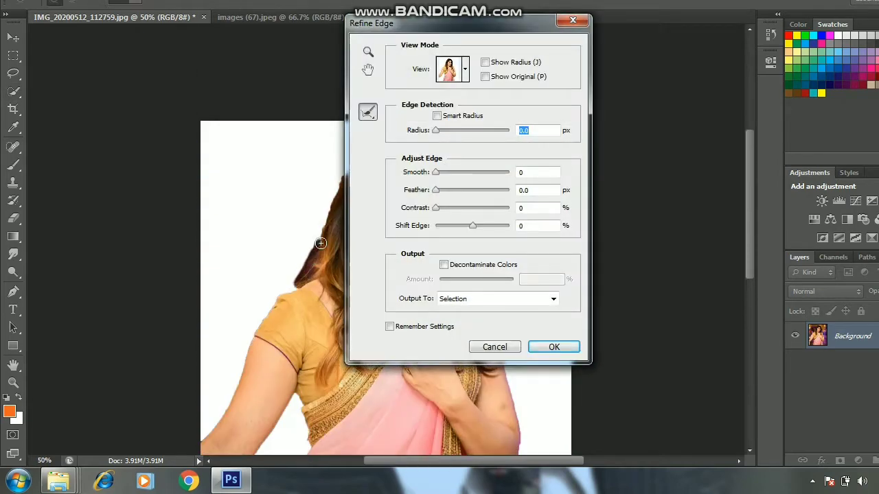
{"action": "left_click_drag", "start_coordinate": [320, 243], "coordinate": [304, 294]}
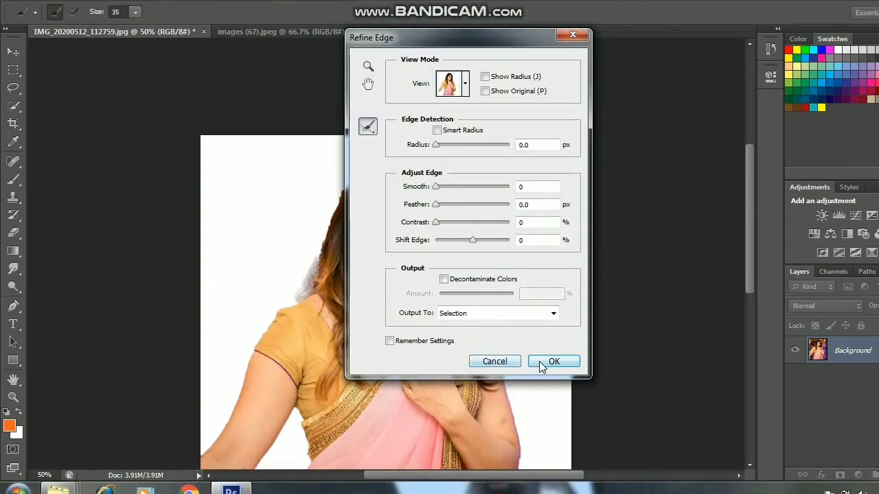
{"action": "left_click", "coordinate": [549, 362]}
{"action": "left_click", "coordinate": [781, 460]}
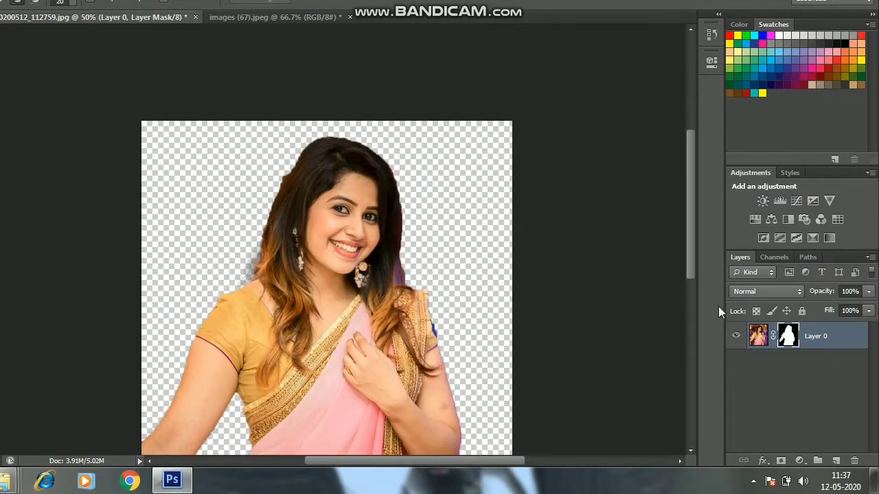
{"action": "key", "text": "ctrl+minus"}
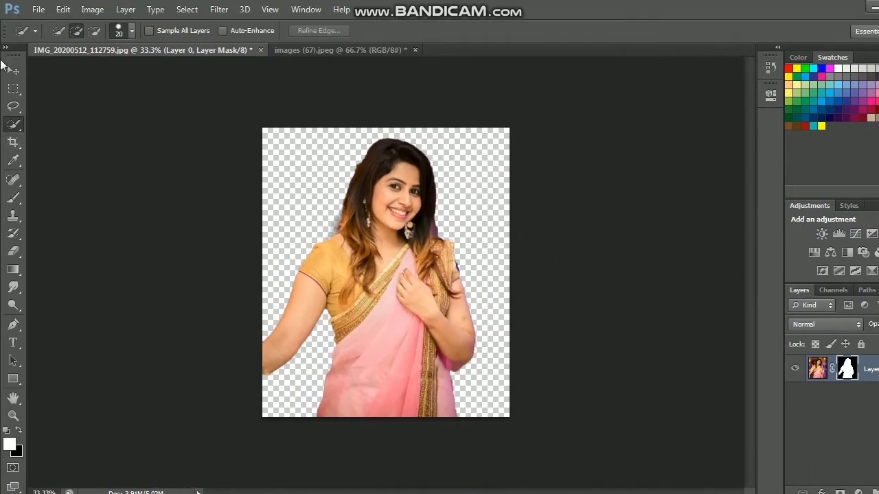
Drop the green-orange texture into the portrait and stretch it across the whole canvas
{"action": "left_click_drag", "start_coordinate": [362, 52], "coordinate": [629, 106]}
{"action": "mouse_move", "coordinate": [652, 206]}
{"action": "left_mouse_down"}
{"action": "mouse_move", "coordinate": [275, 206]}
{"action": "mouse_move", "coordinate": [240, 181]}
{"action": "left_mouse_up"}
{"action": "left_click", "coordinate": [669, 109]}
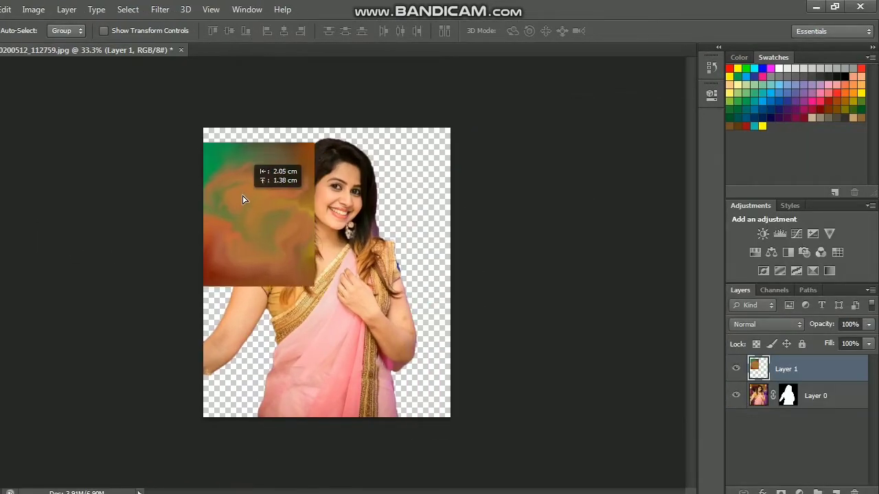
{"action": "key", "text": "ctrl+t"}
{"action": "left_click_drag", "start_coordinate": [313, 272], "coordinate": [451, 404]}
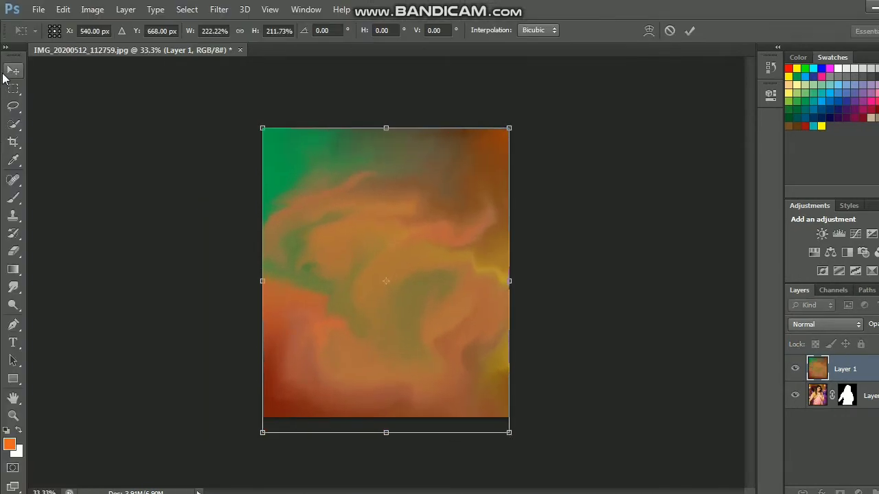
{"action": "left_click", "coordinate": [0, 44]}
{"action": "left_click", "coordinate": [340, 175]}
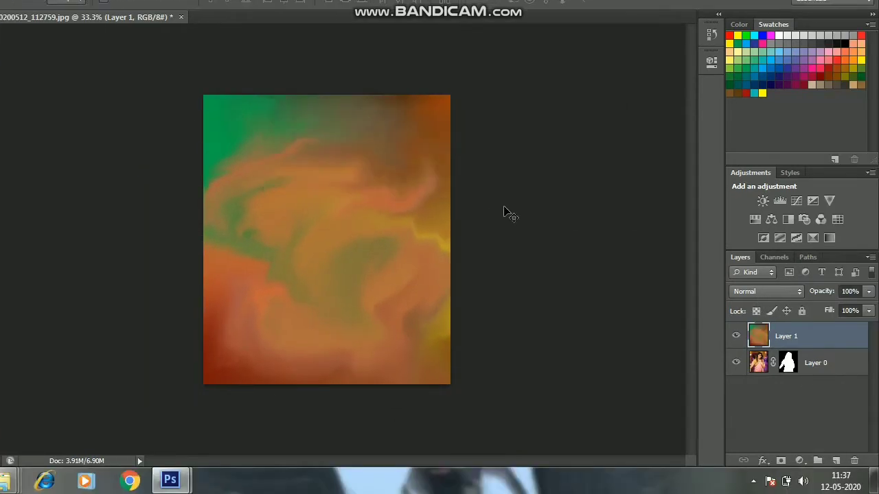
Move the texture layer below the woman's Layer 0 and reselect Layer 0
{"action": "left_click_drag", "start_coordinate": [814, 336], "coordinate": [813, 374]}
{"action": "left_click", "coordinate": [816, 336]}
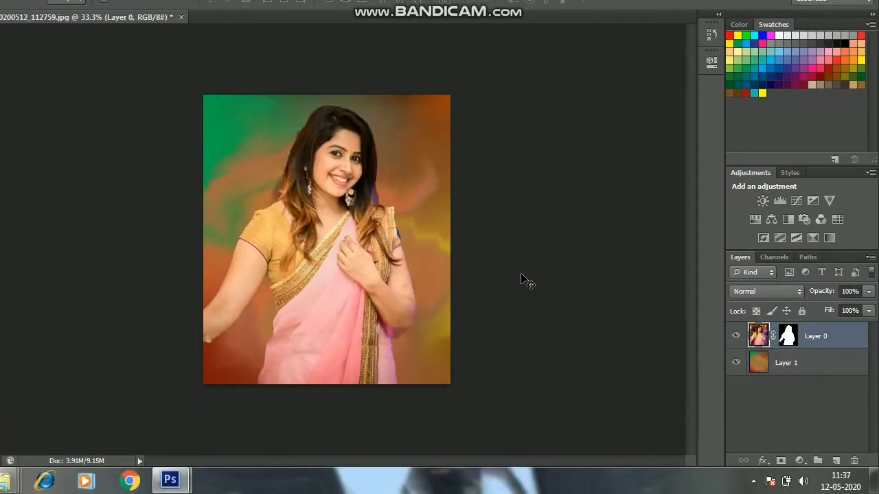
{"action": "key", "text": "ctrl+plus"}
{"action": "key", "text": "ctrl+plus"}
Erase the purple fringe beside the hair with a 45%-hardness soft eraser
{"action": "key", "text": "e"}
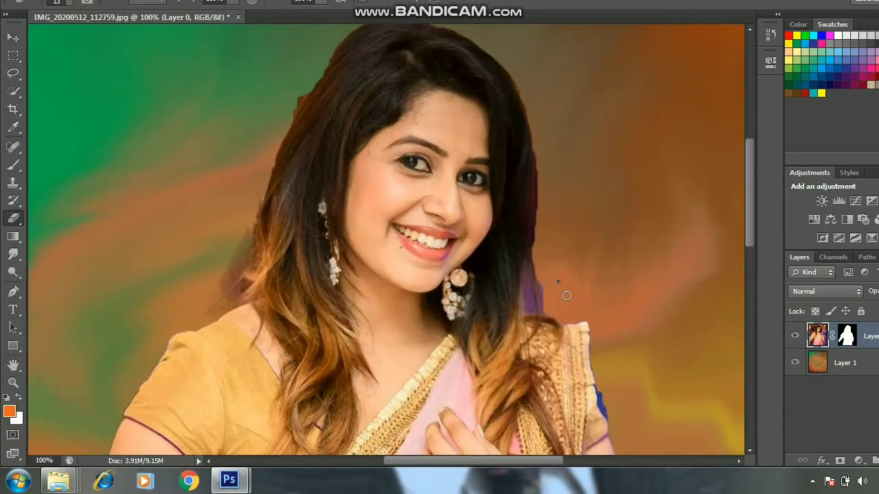
{"action": "right_click", "coordinate": [567, 295]}
{"action": "left_click_drag", "start_coordinate": [652, 345], "coordinate": [619, 349]}
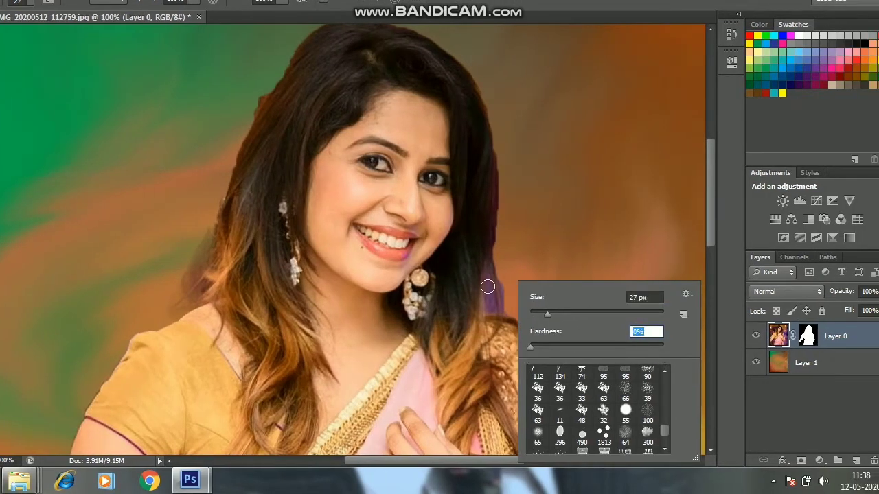
{"action": "left_click_drag", "start_coordinate": [488, 286], "coordinate": [502, 284]}
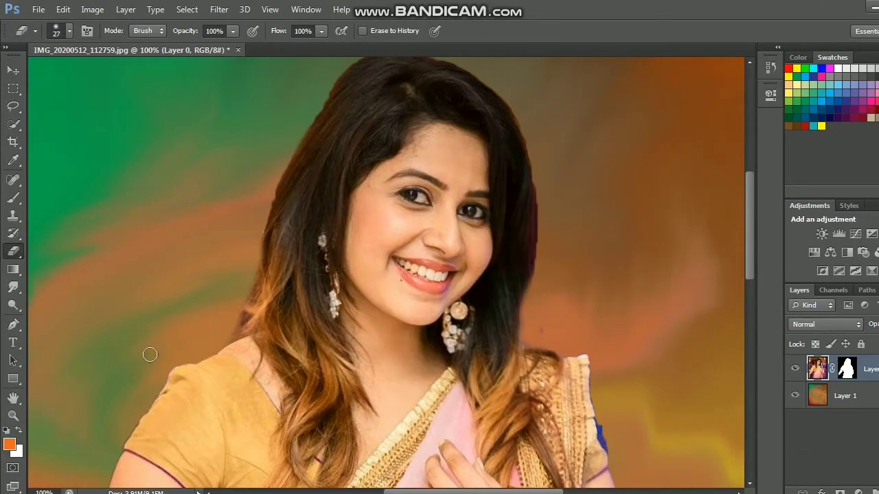
{"action": "scroll", "coordinate": [150, 354], "scroll_direction": "down", "scroll_amount": 3}
Erase the remaining blue fringing along the shoulder and arm with a slightly larger eraser
{"action": "right_click", "coordinate": [610, 306]}
{"action": "key", "text": "Return"}
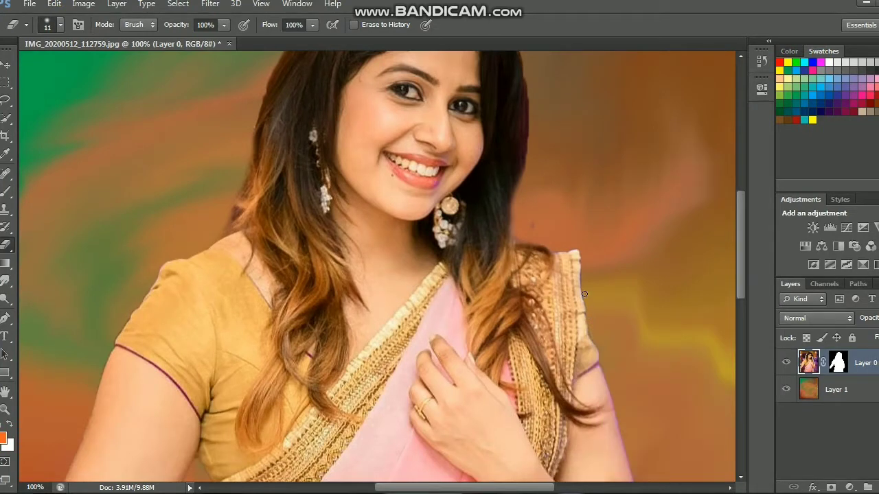
{"action": "scroll", "coordinate": [521, 221], "scroll_direction": "down", "scroll_amount": 3}
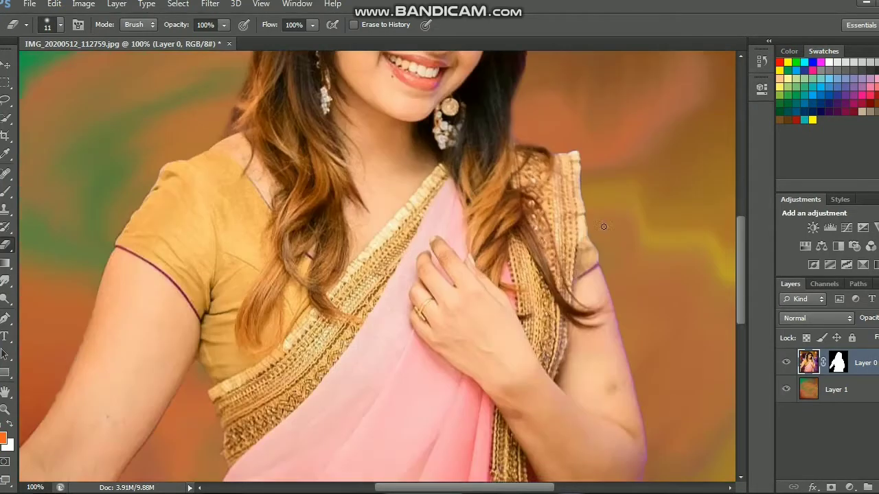
{"action": "scroll", "coordinate": [521, 221], "scroll_direction": "down", "scroll_amount": 2}
{"action": "right_click", "coordinate": [652, 241]}
{"action": "left_click_drag", "start_coordinate": [659, 268], "coordinate": [664, 269]}
{"action": "key", "text": "Return"}
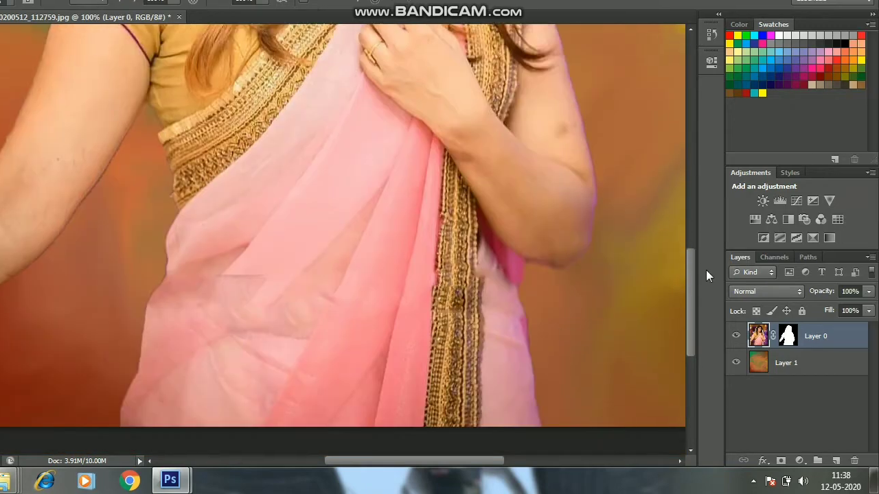
{"action": "key", "text": "ctrl+minus"}
{"action": "key", "text": "ctrl+minus"}
{"action": "right_click", "coordinate": [558, 242]}
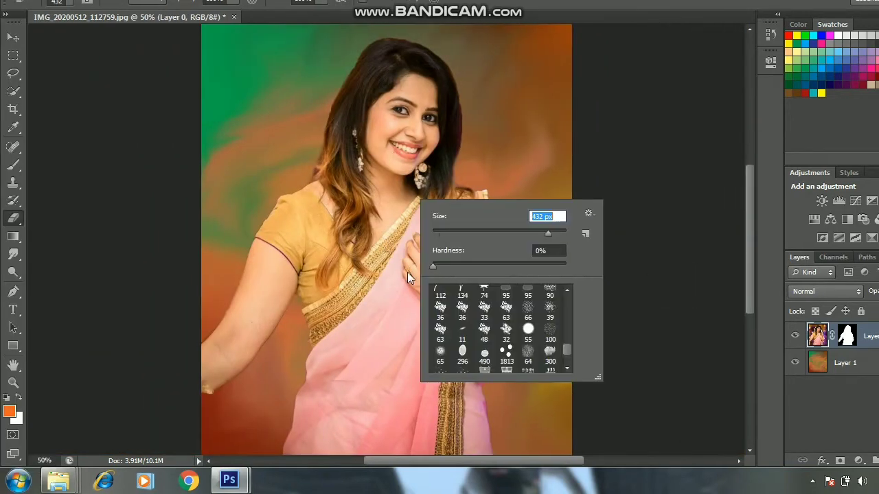
Softly erase the left arm and lower body into the green-orange backdrop
{"action": "key", "text": "ctrl+minus"}
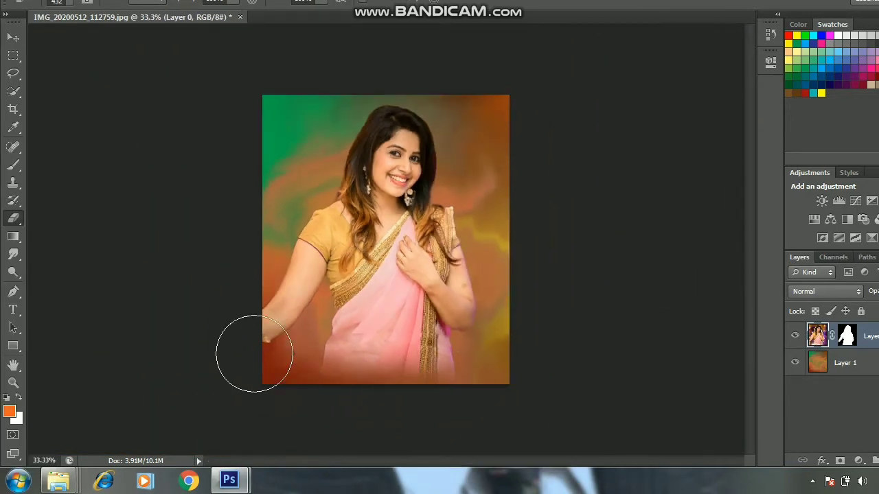
{"action": "mouse_move", "coordinate": [254, 353]}
{"action": "left_mouse_down"}
{"action": "mouse_move", "coordinate": [226, 284]}
{"action": "mouse_move", "coordinate": [255, 294]}
{"action": "mouse_move", "coordinate": [388, 418]}
{"action": "mouse_move", "coordinate": [441, 405]}
{"action": "mouse_move", "coordinate": [314, 393]}
{"action": "mouse_move", "coordinate": [506, 295]}
{"action": "mouse_move", "coordinate": [347, 373]}
{"action": "mouse_move", "coordinate": [279, 278]}
{"action": "mouse_move", "coordinate": [261, 223]}
{"action": "mouse_move", "coordinate": [283, 290]}
{"action": "mouse_move", "coordinate": [404, 334]}
{"action": "mouse_move", "coordinate": [490, 286]}
{"action": "left_mouse_up"}
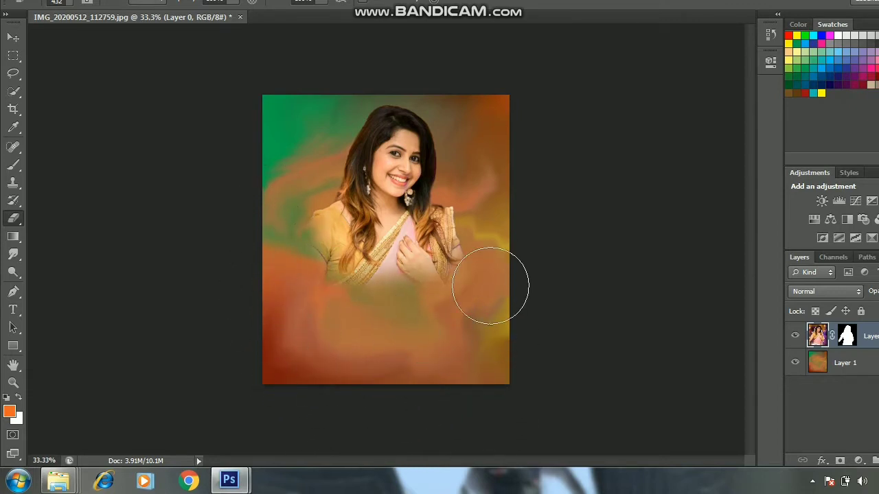
Move the woman lower on the canvas, then try a crop and cancel it
{"action": "key", "text": "v"}
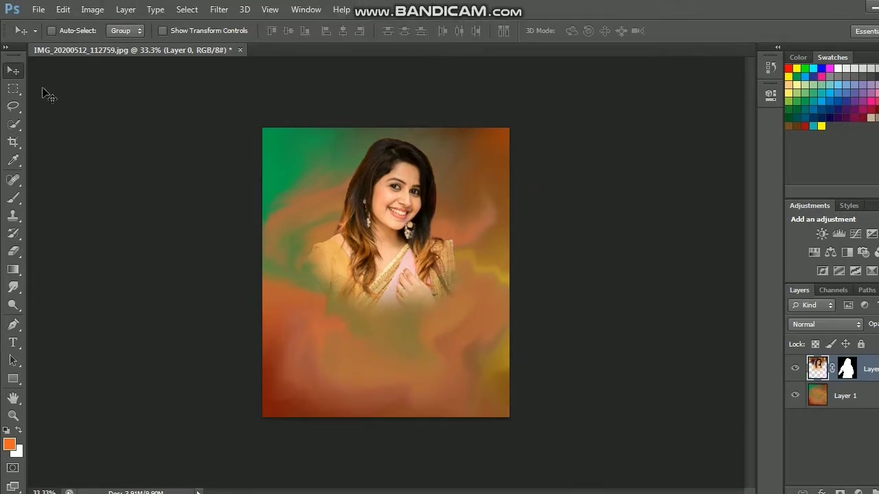
{"action": "left_click_drag", "start_coordinate": [382, 261], "coordinate": [367, 294]}
{"action": "left_click", "coordinate": [13, 141]}
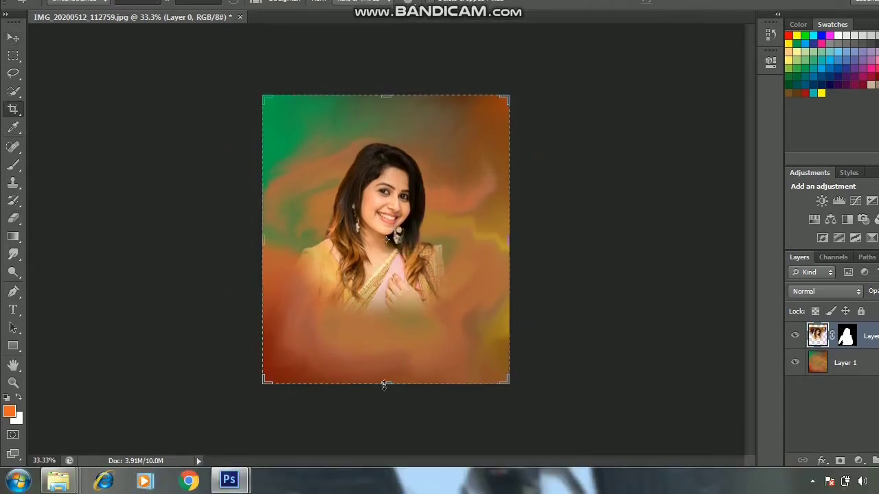
{"action": "left_click_drag", "start_coordinate": [383, 385], "coordinate": [387, 357]}
{"action": "left_click_drag", "start_coordinate": [509, 239], "coordinate": [474, 241]}
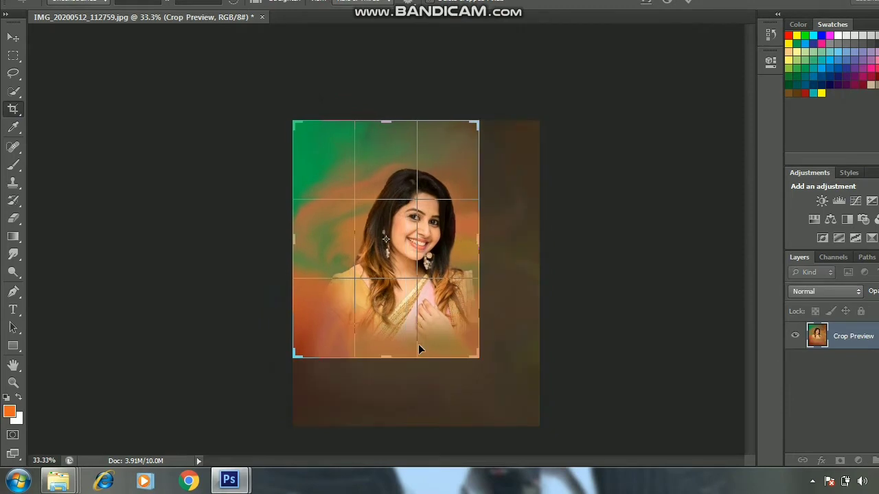
{"action": "key", "text": "v"}
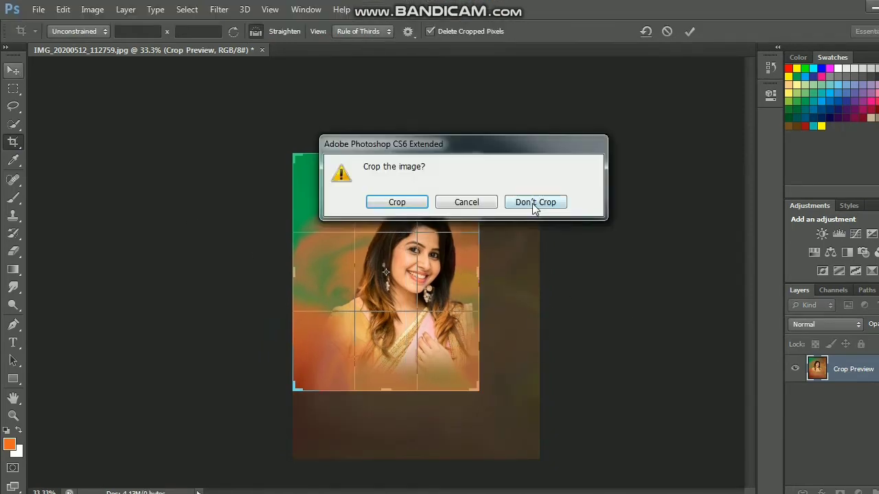
{"action": "left_click", "coordinate": [534, 171]}
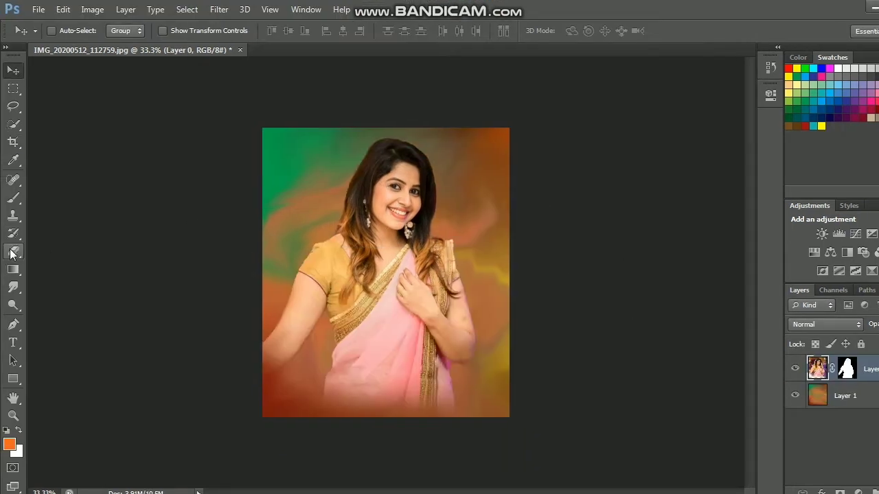
Crop the image narrower by trimming its left and right sides
{"action": "left_click", "coordinate": [13, 252]}
{"action": "left_click", "coordinate": [13, 119]}
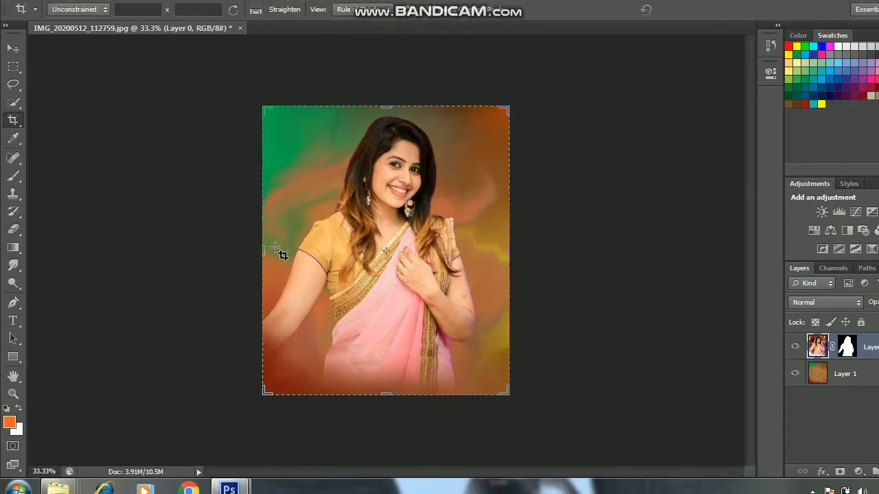
{"action": "left_click_drag", "start_coordinate": [275, 248], "coordinate": [288, 249]}
{"action": "left_click_drag", "start_coordinate": [479, 251], "coordinate": [461, 363]}
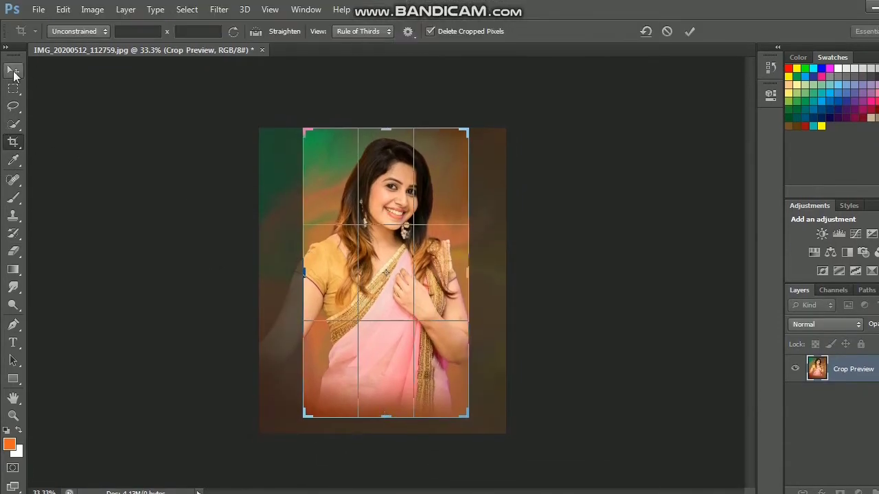
{"action": "left_click", "coordinate": [13, 72]}
{"action": "left_click", "coordinate": [392, 200]}
Fade the bottom of the saree into the background and crop the bottom edge upward
{"action": "key", "text": "e"}
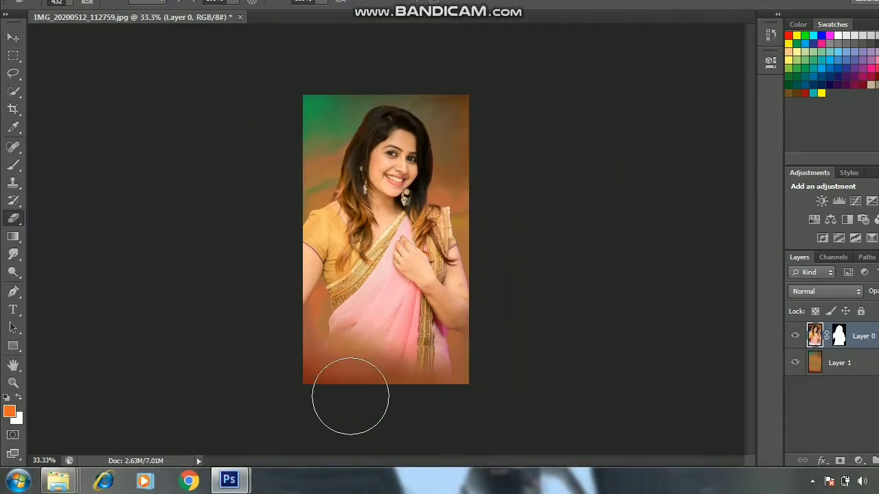
{"action": "mouse_move", "coordinate": [351, 397]}
{"action": "left_mouse_down"}
{"action": "mouse_move", "coordinate": [471, 369]}
{"action": "mouse_move", "coordinate": [483, 344]}
{"action": "left_mouse_up"}
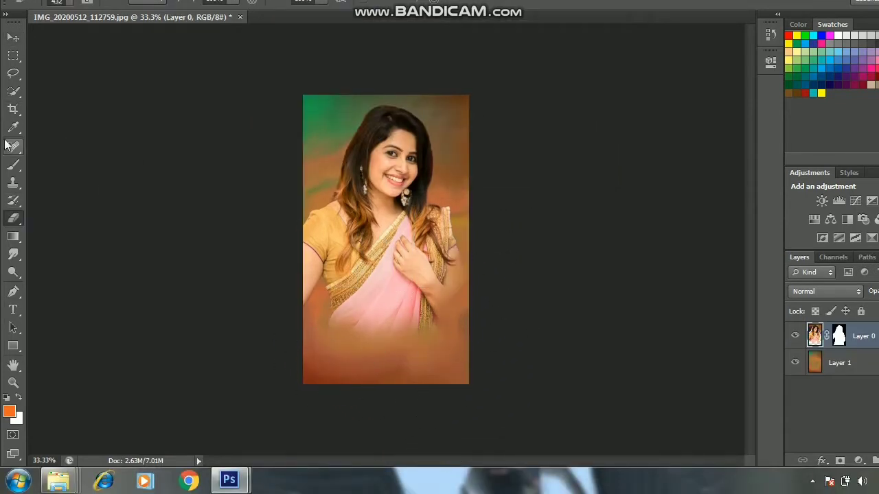
{"action": "left_click", "coordinate": [13, 109]}
{"action": "left_click_drag", "start_coordinate": [386, 383], "coordinate": [387, 362]}
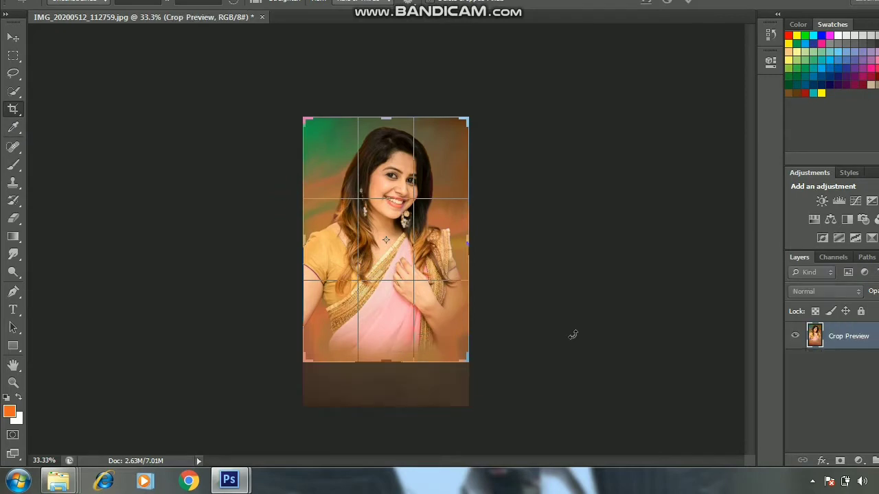
{"action": "key", "text": "v"}
{"action": "key", "text": "Return"}
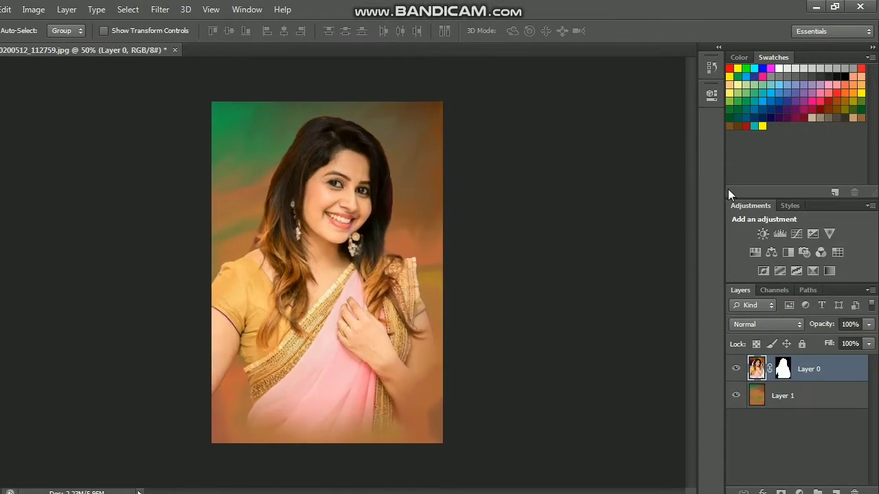
{"action": "key", "text": "ctrl+minus"}
Apply Smart Sharpen to the woman's layer, viewed at 100% zoom
{"action": "key", "text": "e"}
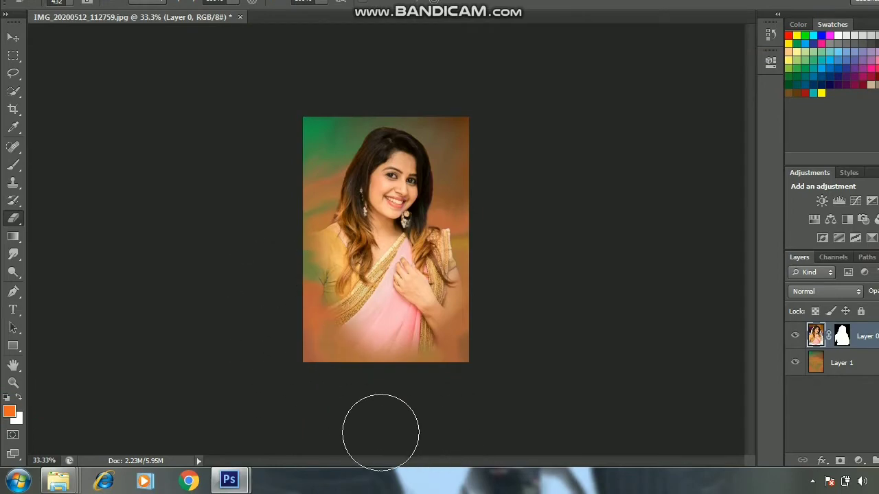
{"action": "key", "text": "v"}
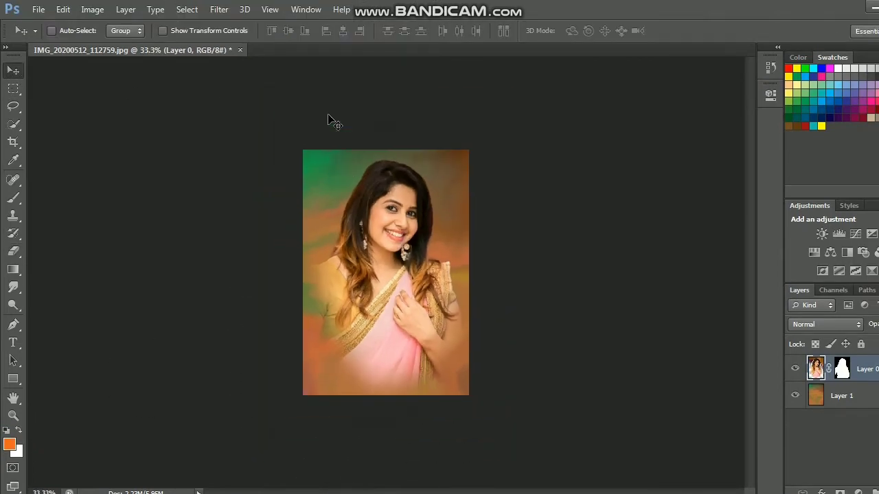
{"action": "key", "text": "ctrl+plus"}
{"action": "key", "text": "ctrl+plus"}
{"action": "key", "text": "ctrl+plus"}
{"action": "key", "text": "ctrl+minus"}
{"action": "key", "text": "ctrl+minus"}
{"action": "key", "text": "ctrl+minus"}
{"action": "key", "text": "ctrl+1"}
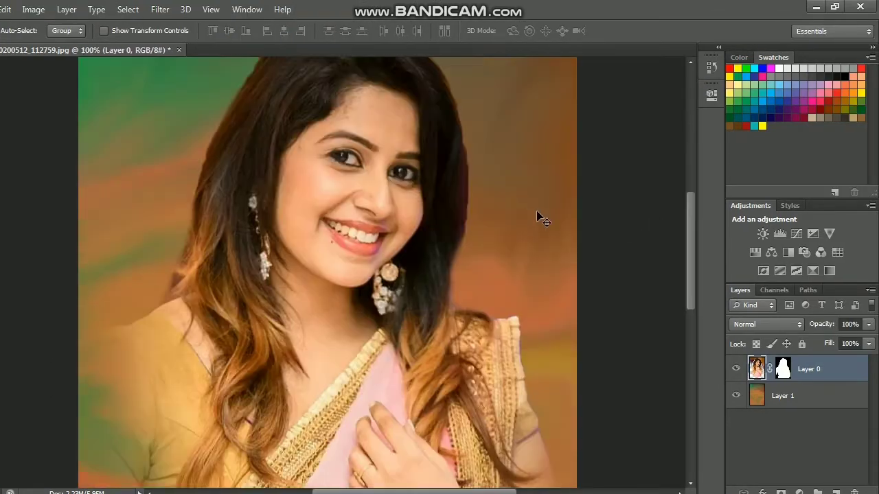
{"action": "left_click", "coordinate": [219, 9]}
{"action": "mouse_move", "coordinate": [233, 213]}
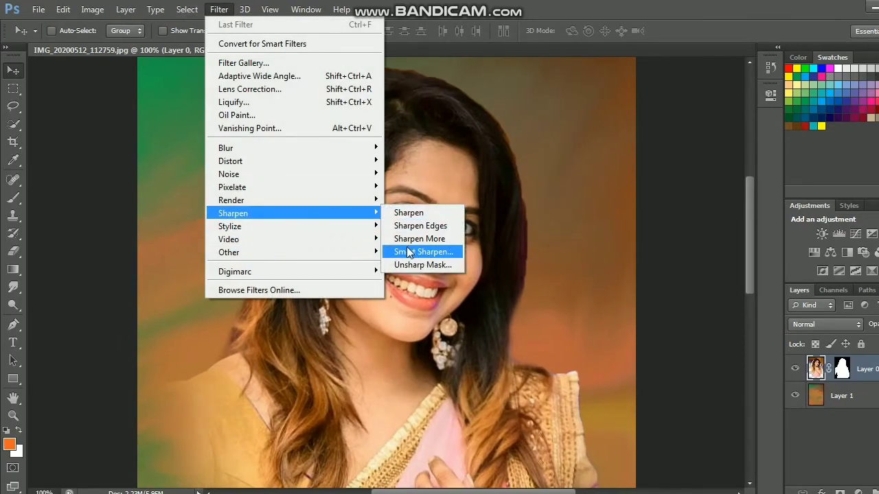
{"action": "left_click", "coordinate": [410, 253]}
{"action": "left_click", "coordinate": [610, 104]}
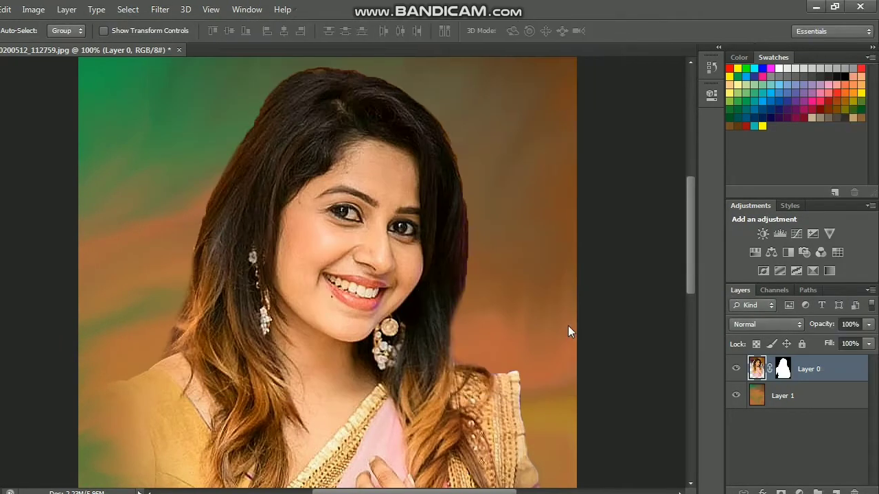
{"action": "key", "text": "ctrl+plus"}
{"action": "key", "text": "ctrl+plus"}
{"action": "key", "text": "ctrl+plus"}
{"action": "key", "text": "r"}
{"action": "right_click", "coordinate": [318, 170]}
Smudge the cheek skin smooth with a 28 px brush at 26% strength
{"action": "type", "text": "28"}
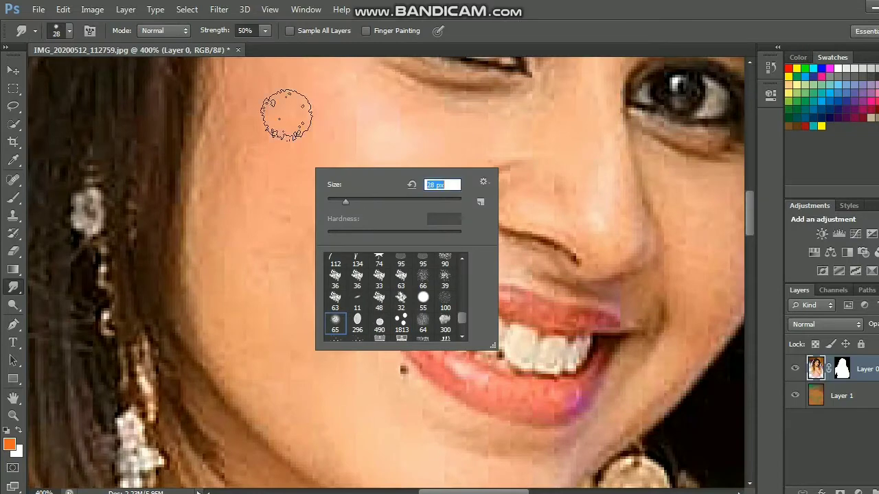
{"action": "key", "text": "Return"}
{"action": "left_click", "coordinate": [264, 30]}
{"action": "left_click_drag", "start_coordinate": [266, 46], "coordinate": [248, 46]}
{"action": "scroll", "coordinate": [379, 269], "scroll_direction": "up", "scroll_amount": 2}
{"action": "mouse_move", "coordinate": [379, 269]}
{"action": "left_mouse_down"}
{"action": "mouse_move", "coordinate": [344, 274]}
{"action": "mouse_move", "coordinate": [405, 206]}
{"action": "mouse_move", "coordinate": [338, 202]}
{"action": "mouse_move", "coordinate": [343, 143]}
{"action": "left_mouse_up"}
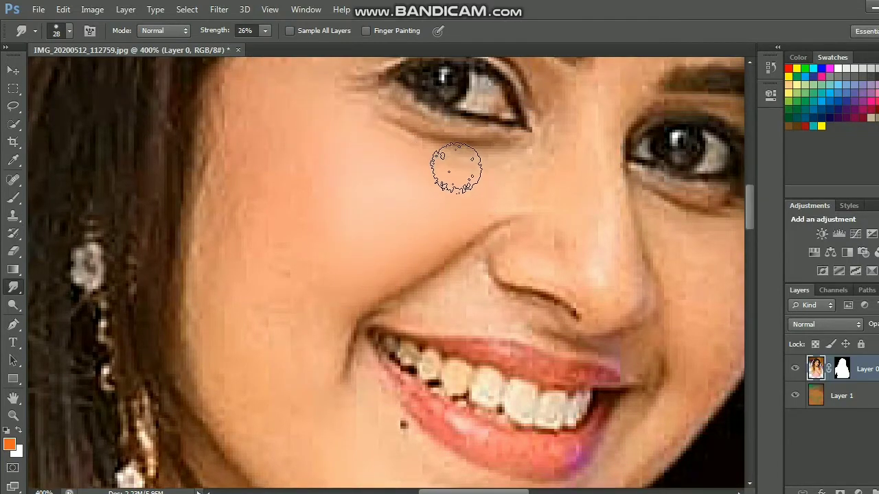
Smooth the speckled skin along the hairline with a 37 px, then 21 px brush
{"action": "right_click", "coordinate": [319, 190]}
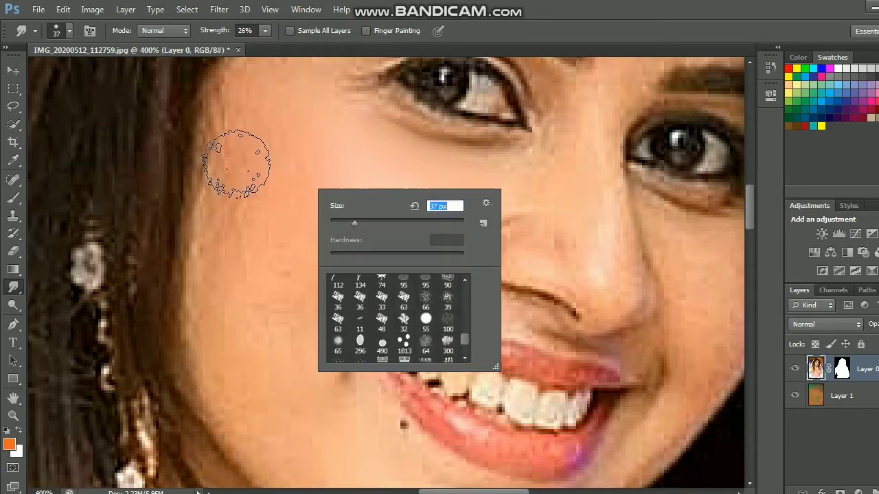
{"action": "type", "text": "37"}
{"action": "key", "text": "Return"}
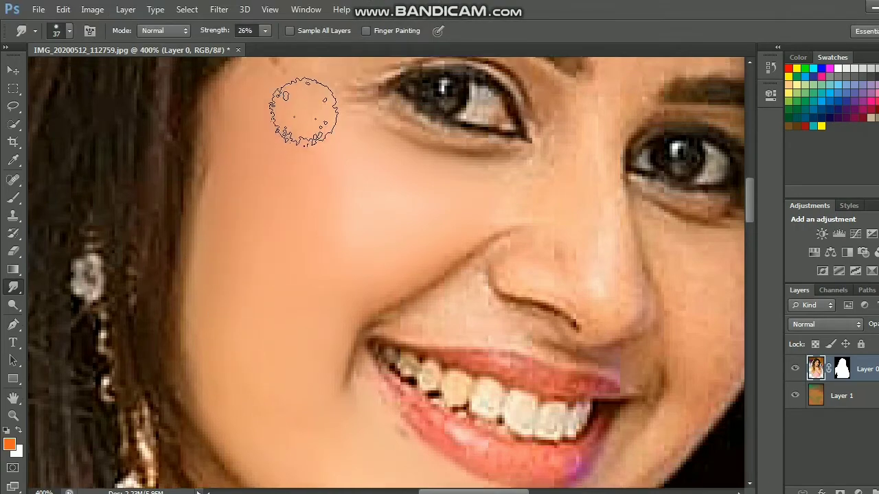
{"action": "scroll", "coordinate": [302, 111], "scroll_direction": "up", "scroll_amount": 3}
{"action": "right_click", "coordinate": [376, 216]}
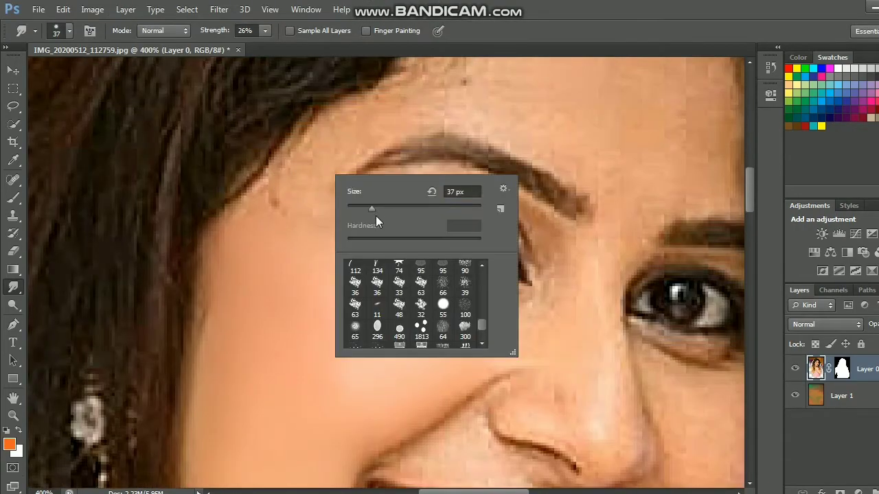
{"action": "left_click", "coordinate": [330, 219]}
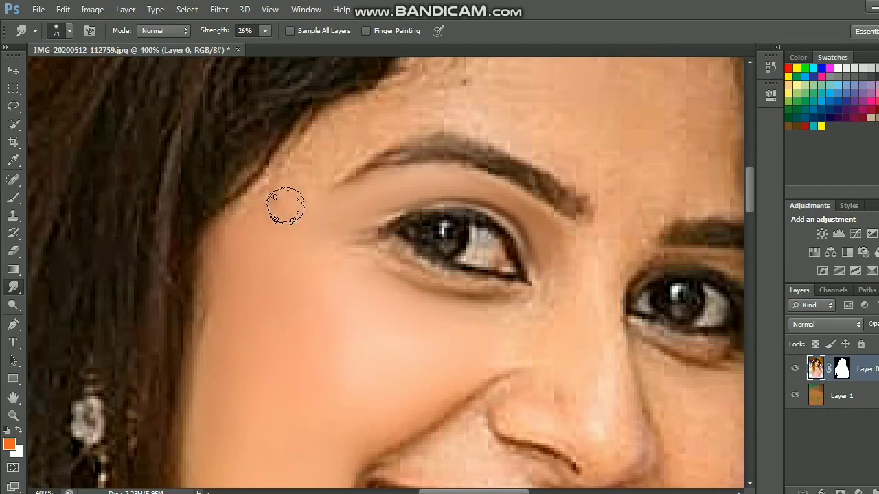
{"action": "left_click_drag", "start_coordinate": [286, 202], "coordinate": [314, 169]}
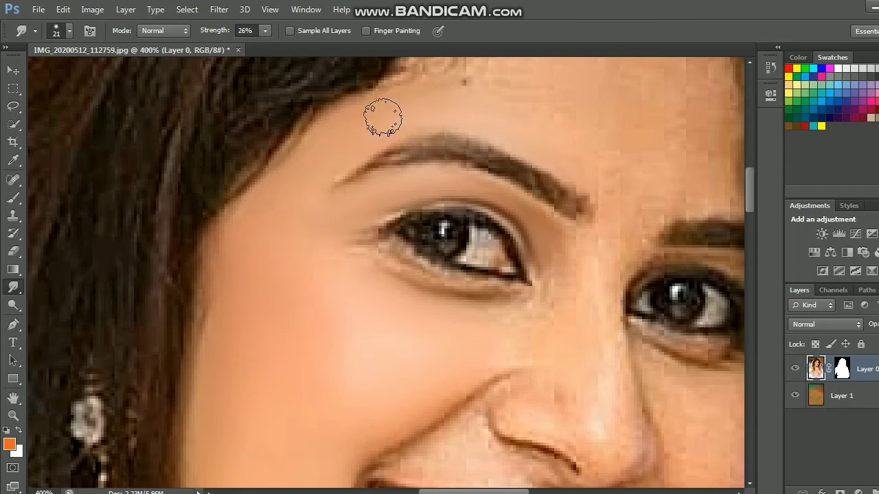
Smooth the forehead and temple with a larger 40 px smudge brush
{"action": "scroll", "coordinate": [653, 177], "scroll_direction": "up", "scroll_amount": 3}
{"action": "right_click", "coordinate": [653, 177]}
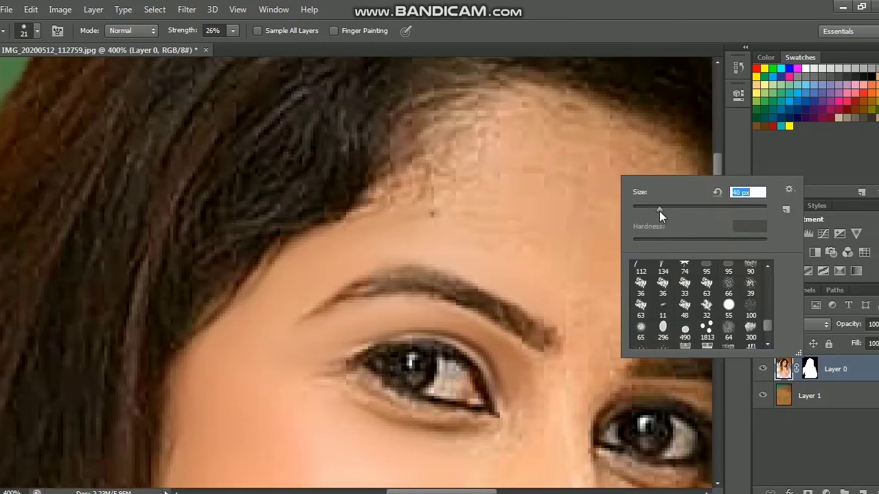
{"action": "key", "text": "Return"}
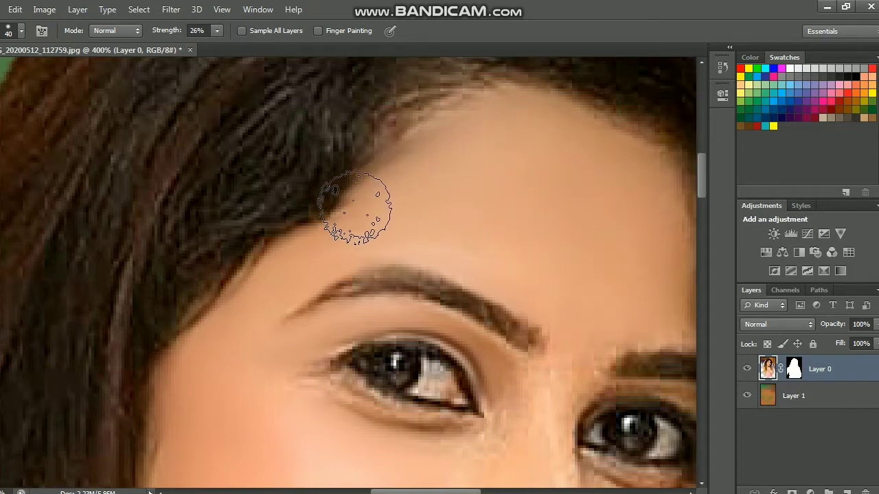
{"action": "key", "text": "ctrl+minus"}
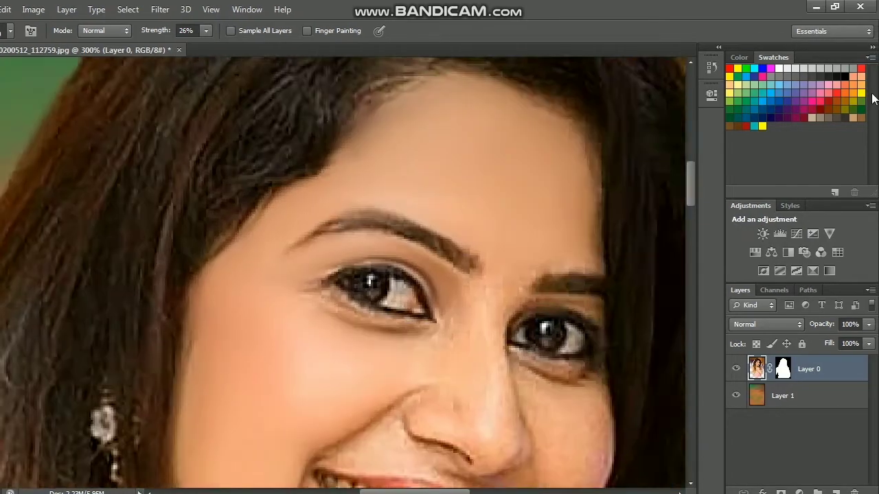
{"action": "key", "text": "ctrl+minus"}
{"action": "key", "text": "ctrl+minus"}
{"action": "key", "text": "ctrl+minus"}
{"action": "key", "text": "ctrl+plus"}
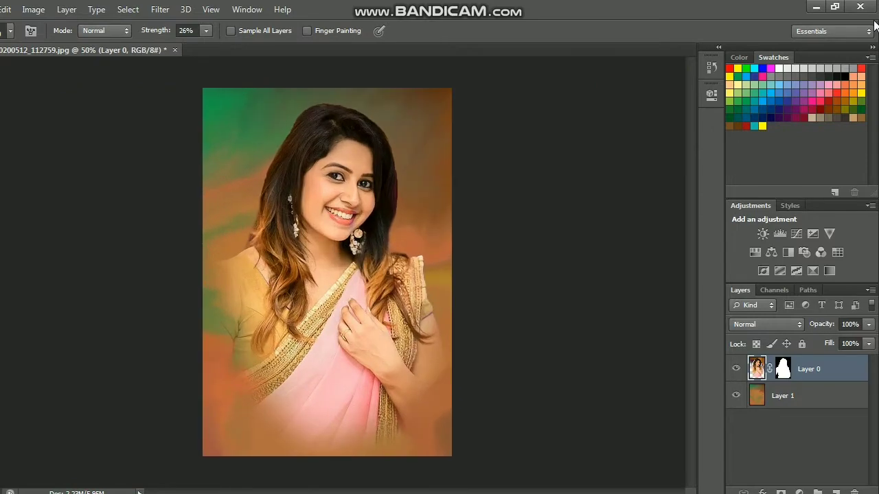
{"action": "key", "text": "ctrl+plus"}
{"action": "key", "text": "ctrl+plus"}
{"action": "key", "text": "ctrl+plus"}
{"action": "key", "text": "ctrl+plus"}
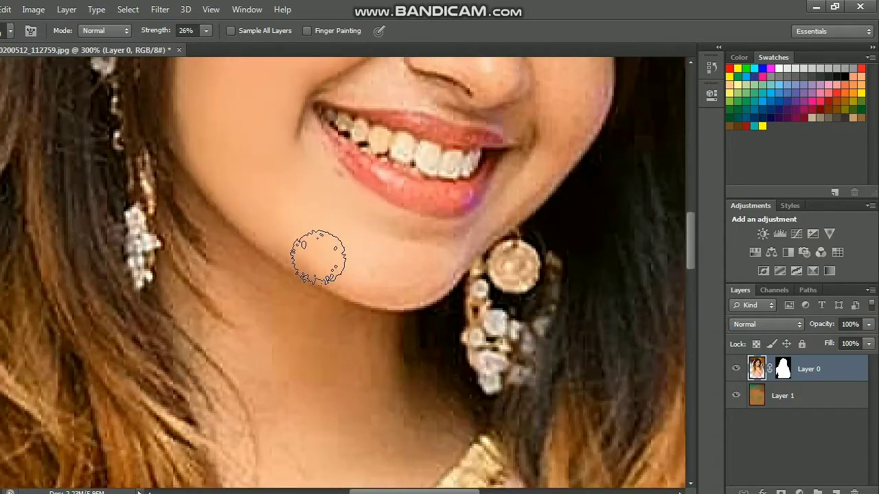
Smooth the skin under the eye with a smaller smudge brush
{"action": "scroll", "coordinate": [335, 187], "scroll_direction": "up", "scroll_amount": 3}
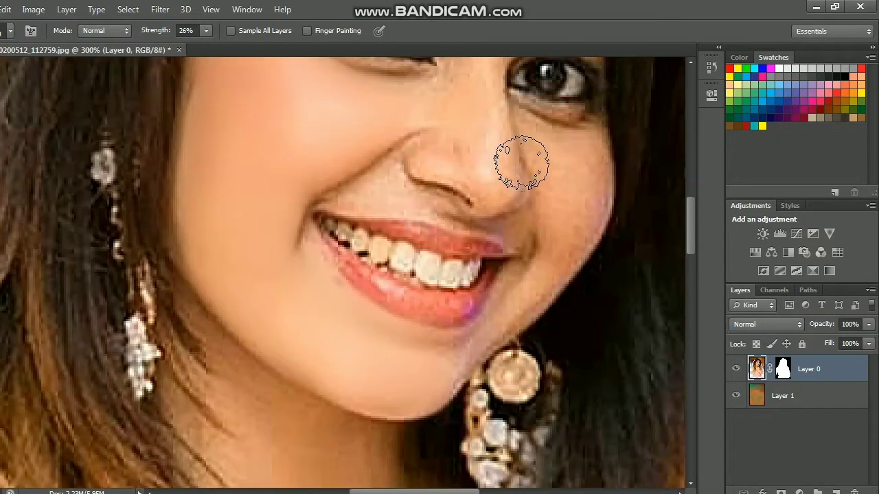
{"action": "right_click", "coordinate": [476, 190]}
{"action": "key", "text": "Return"}
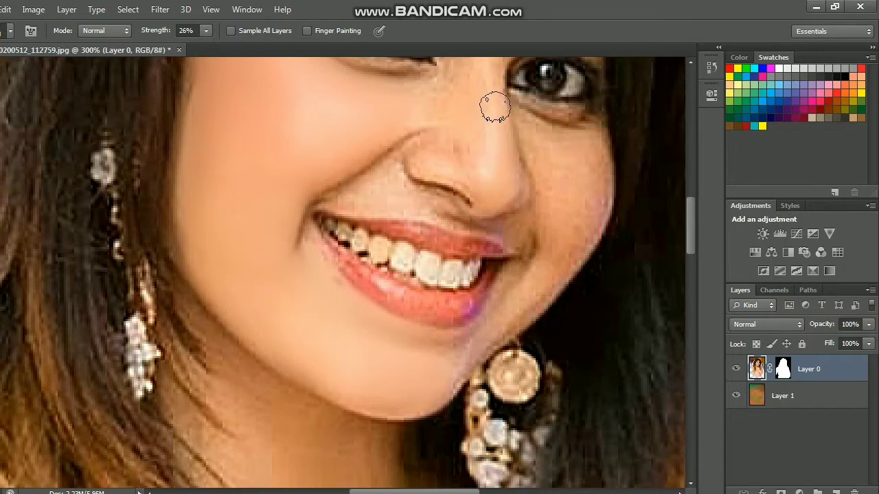
{"action": "scroll", "coordinate": [434, 219], "scroll_direction": "up", "scroll_amount": 2}
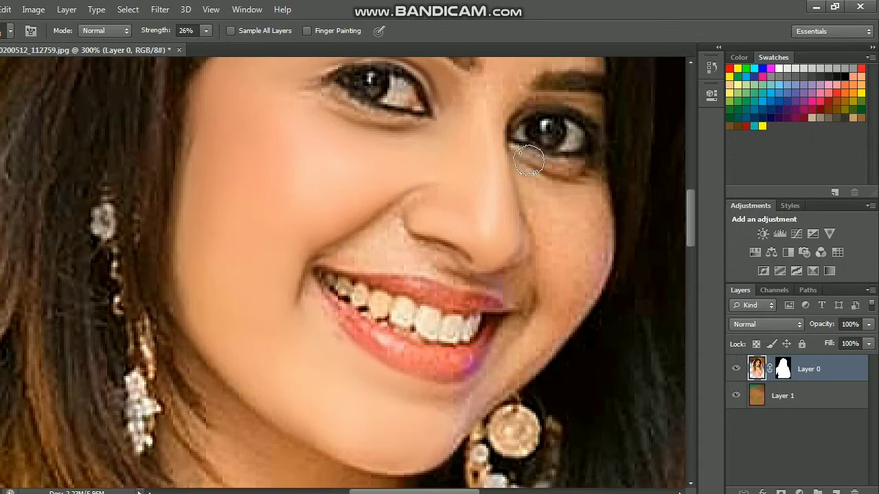
{"action": "left_click_drag", "start_coordinate": [529, 162], "coordinate": [541, 169]}
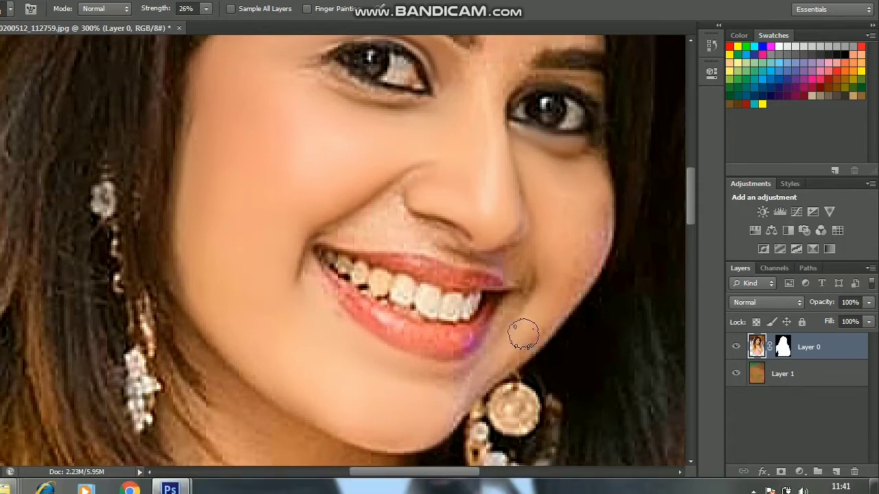
Smudge the skin beside the nose with a 10 px brush
{"action": "right_click", "coordinate": [599, 177]}
{"action": "key", "text": "Return"}
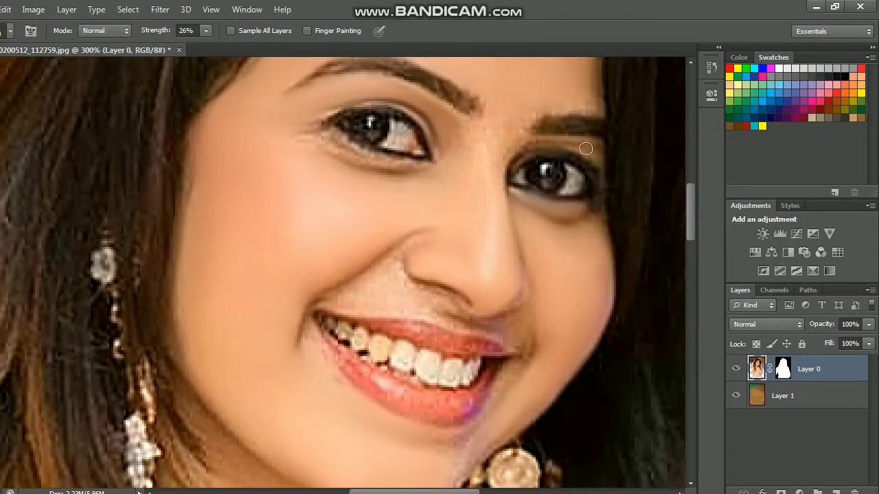
{"action": "right_click", "coordinate": [585, 145]}
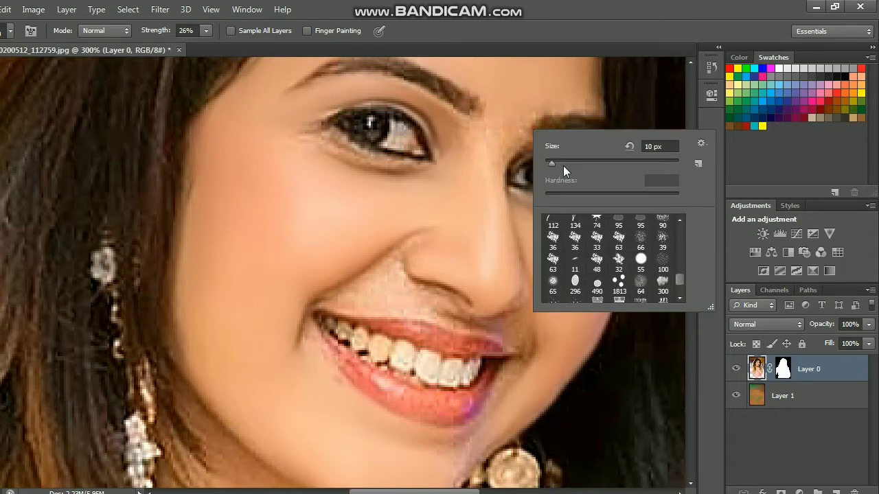
{"action": "key", "text": "Return"}
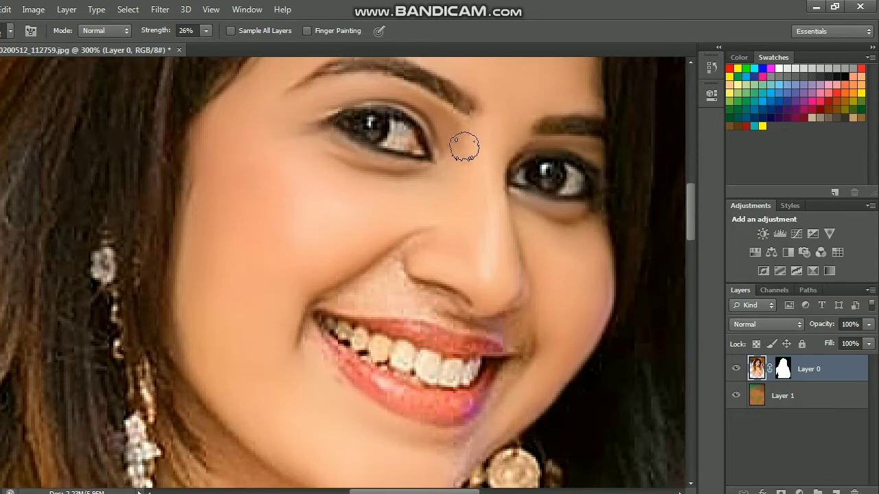
Blend the skin around the smile, lips and chin
{"action": "scroll", "coordinate": [465, 233], "scroll_direction": "down", "scroll_amount": 2}
{"action": "right_click", "coordinate": [457, 253]}
{"action": "key", "text": "Return"}
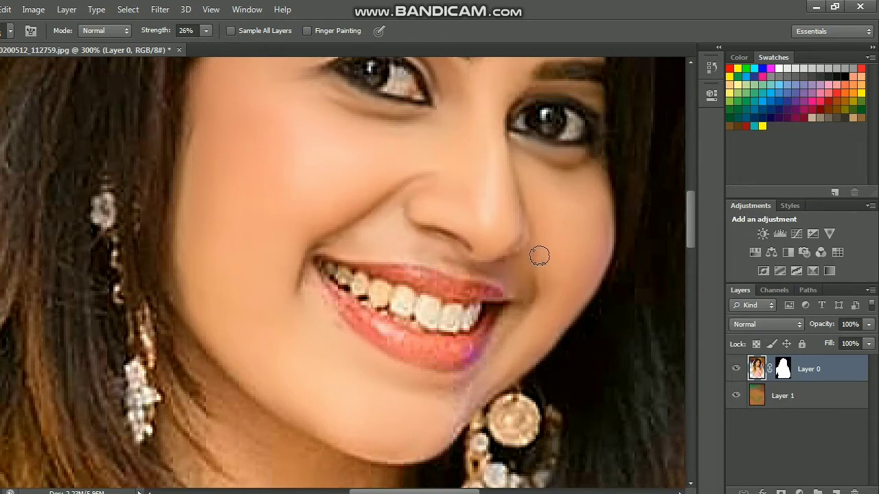
{"action": "scroll", "coordinate": [530, 278], "scroll_direction": "down", "scroll_amount": 3}
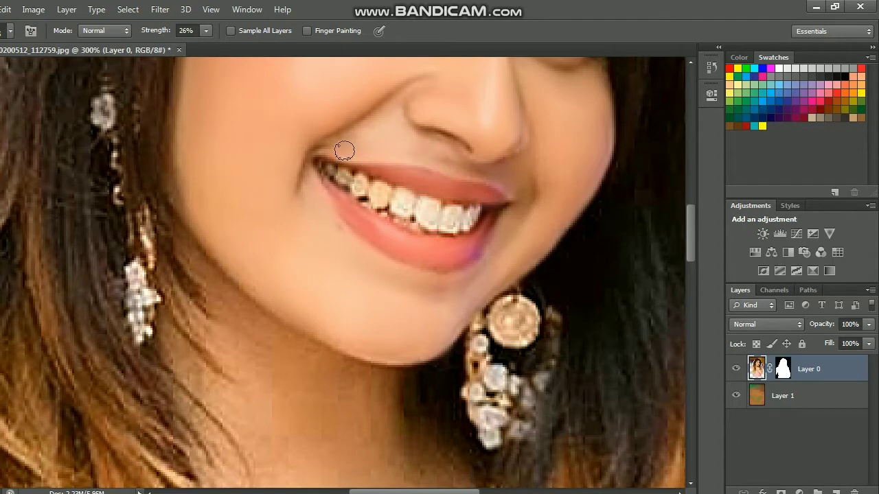
{"action": "scroll", "coordinate": [492, 114], "scroll_direction": "down", "scroll_amount": 2}
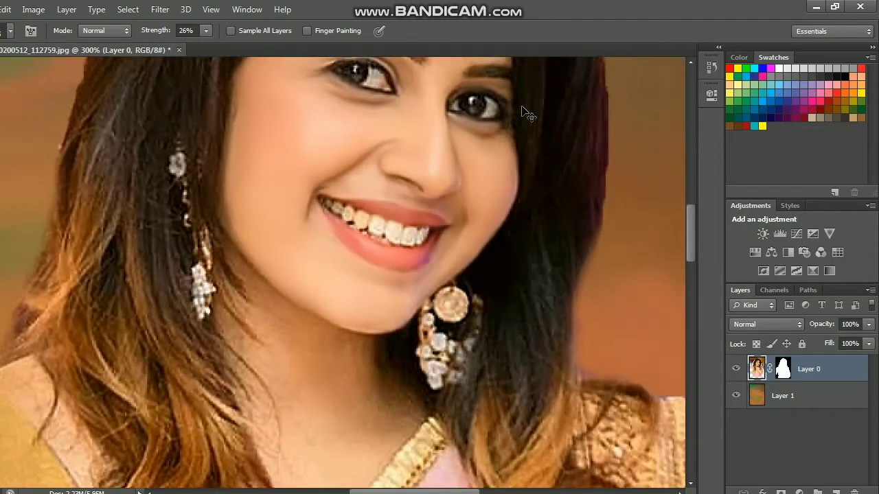
{"action": "scroll", "coordinate": [520, 111], "scroll_direction": "down", "scroll_amount": 2}
Smooth the shadow along the neck with a 38 px smudge brush
{"action": "scroll", "coordinate": [490, 198], "scroll_direction": "up", "scroll_amount": 1}
{"action": "scroll", "coordinate": [350, 270], "scroll_direction": "up", "scroll_amount": 3}
{"action": "right_click", "coordinate": [362, 243]}
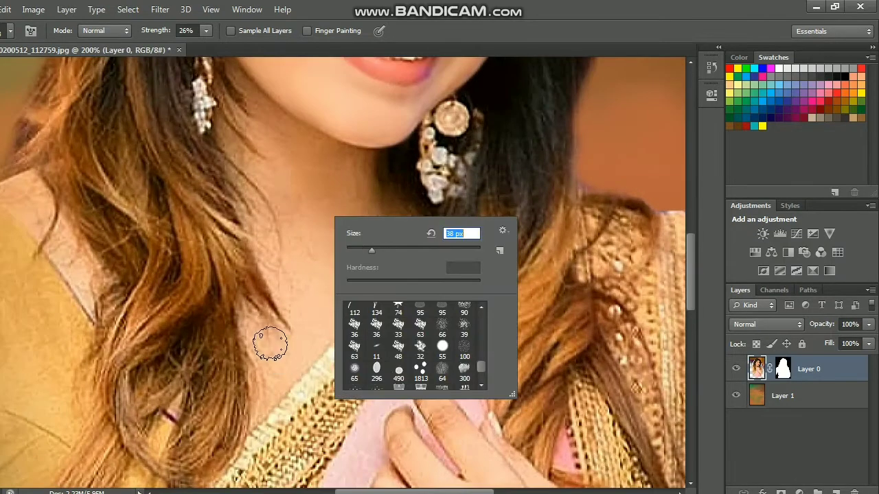
{"action": "key", "text": "Return"}
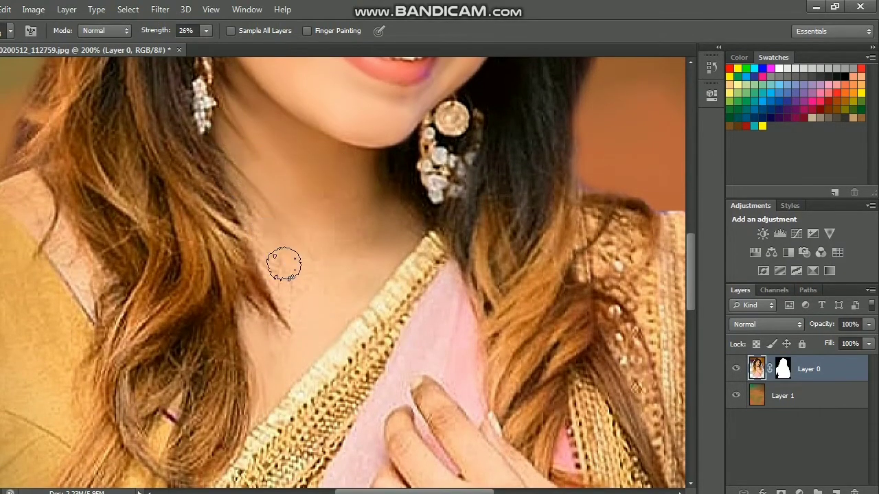
{"action": "left_click_drag", "start_coordinate": [284, 259], "coordinate": [263, 342]}
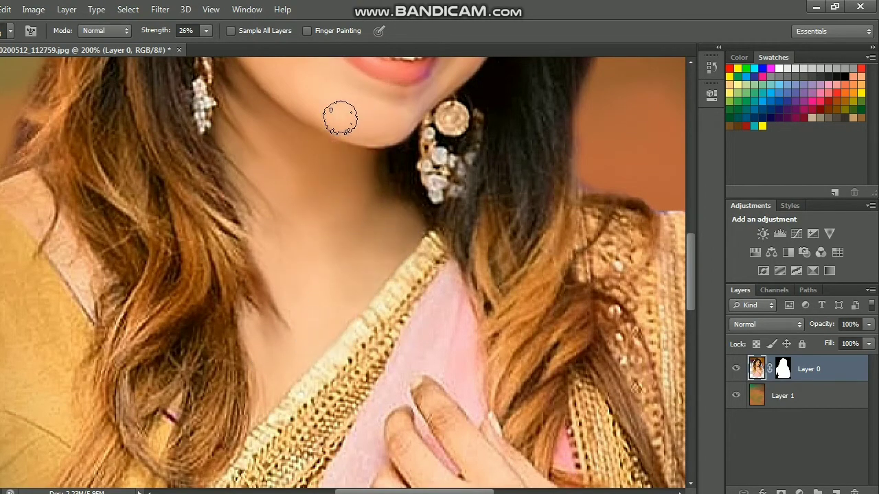
Smudge the hand and finger skin with a smaller brush
{"action": "scroll", "coordinate": [457, 69], "scroll_direction": "down", "scroll_amount": 3}
{"action": "scroll", "coordinate": [464, 71], "scroll_direction": "down", "scroll_amount": 2}
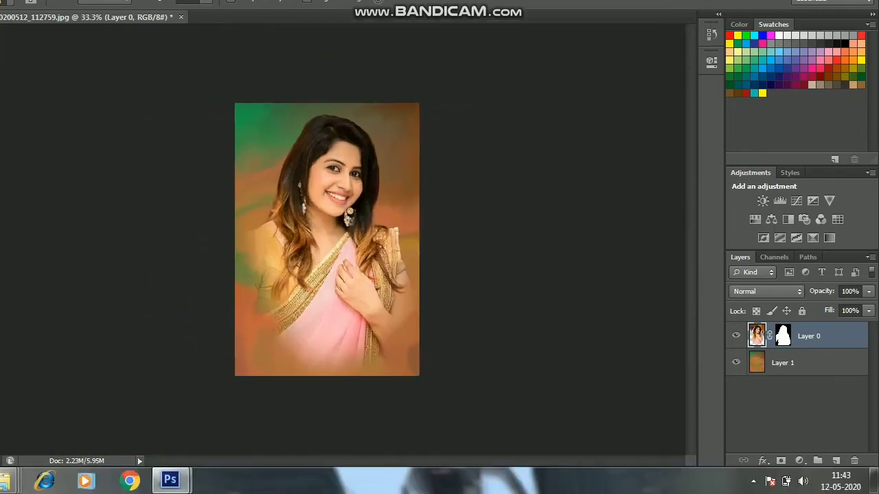
{"action": "scroll", "coordinate": [494, 378], "scroll_direction": "up", "scroll_amount": 2}
{"action": "scroll", "coordinate": [463, 338], "scroll_direction": "up", "scroll_amount": 3}
{"action": "scroll", "coordinate": [463, 338], "scroll_direction": "down", "scroll_amount": 1}
{"action": "scroll", "coordinate": [516, 333], "scroll_direction": "down", "scroll_amount": 2}
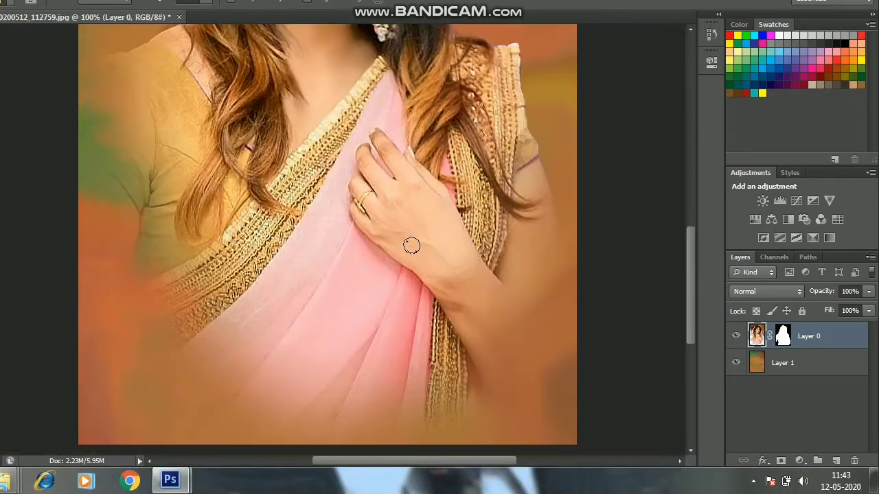
{"action": "scroll", "coordinate": [412, 243], "scroll_direction": "up", "scroll_amount": 2}
{"action": "scroll", "coordinate": [469, 147], "scroll_direction": "up", "scroll_amount": 1}
{"action": "right_click", "coordinate": [469, 148]}
{"action": "left_click_drag", "start_coordinate": [522, 177], "coordinate": [511, 178]}
{"action": "key", "text": "Return"}
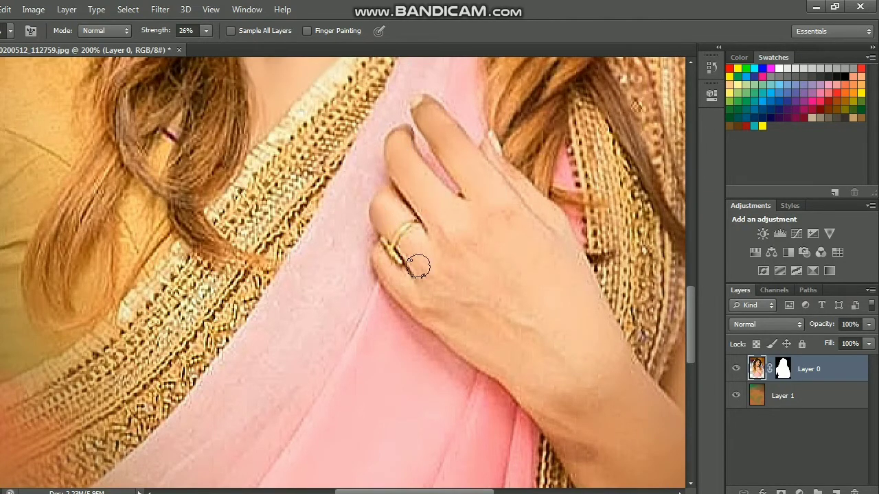
Smooth the wrist and forearm with a 23 px brush and fit the whole portrait in view
{"action": "scroll", "coordinate": [405, 292], "scroll_direction": "down", "scroll_amount": 2}
{"action": "right_click", "coordinate": [512, 241]}
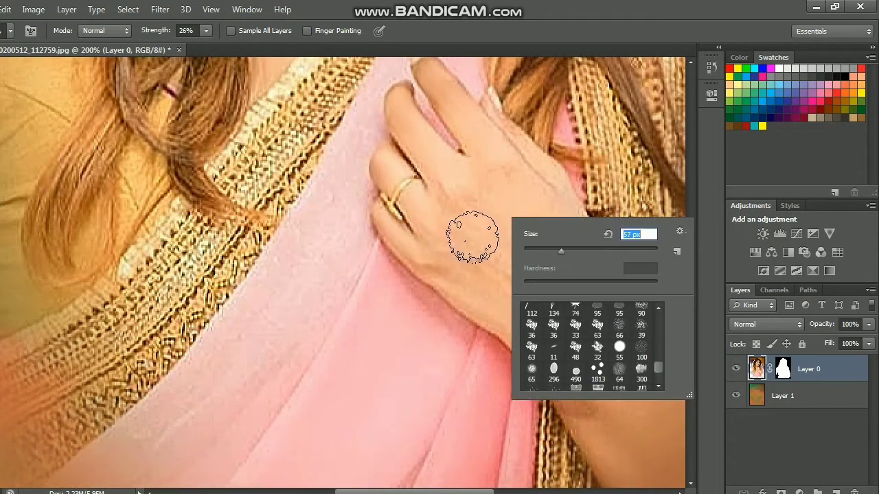
{"action": "key", "text": "Return"}
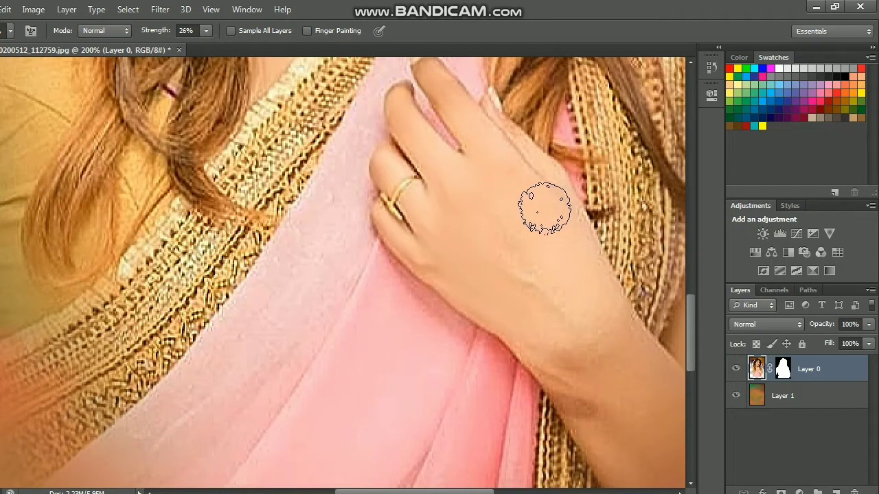
{"action": "scroll", "coordinate": [570, 268], "scroll_direction": "down", "scroll_amount": 4}
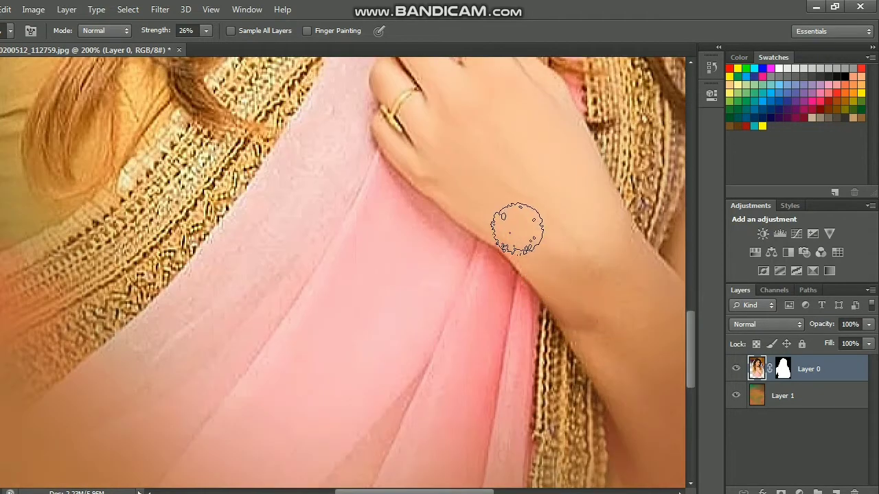
{"action": "scroll", "coordinate": [629, 385], "scroll_direction": "right", "scroll_amount": 3}
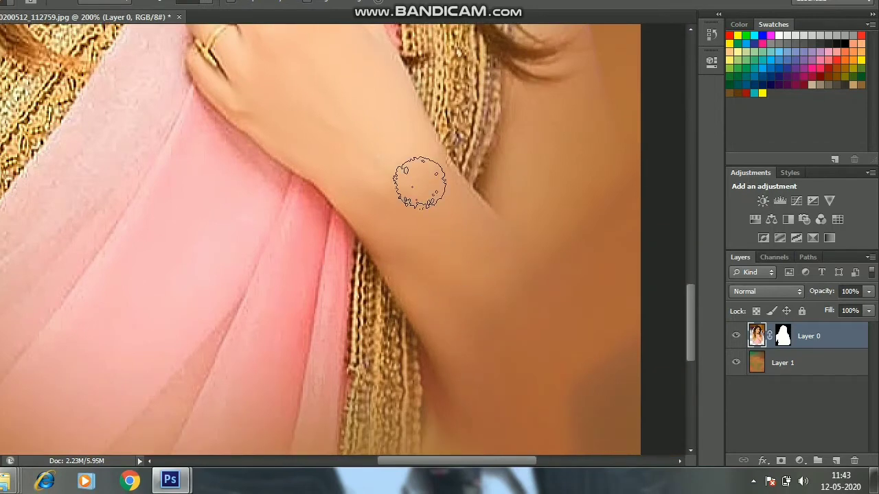
{"action": "right_click", "coordinate": [397, 128]}
{"action": "key", "text": "Return"}
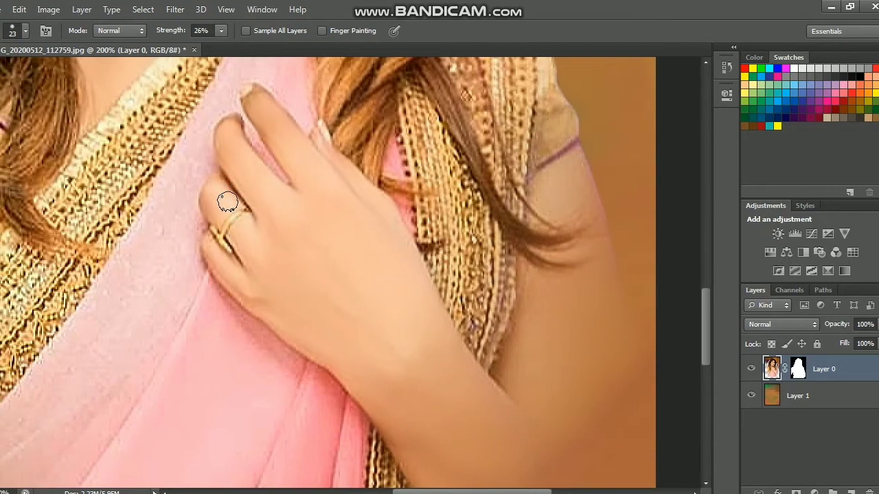
{"action": "key", "text": "ctrl+0"}
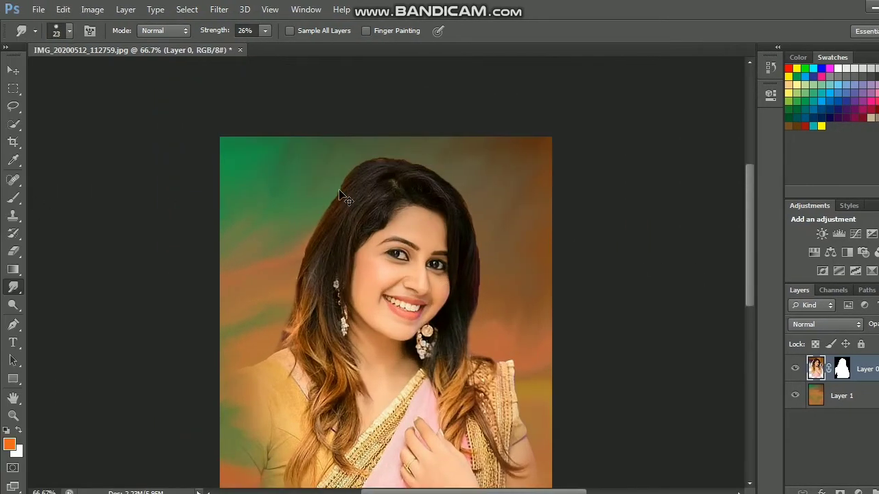
Choose the 35 px scattered brush at 83% Smudge Strength, sized to 44 px
{"action": "scroll", "coordinate": [390, 174], "scroll_direction": "up", "scroll_amount": 3}
{"action": "right_click", "coordinate": [358, 179]}
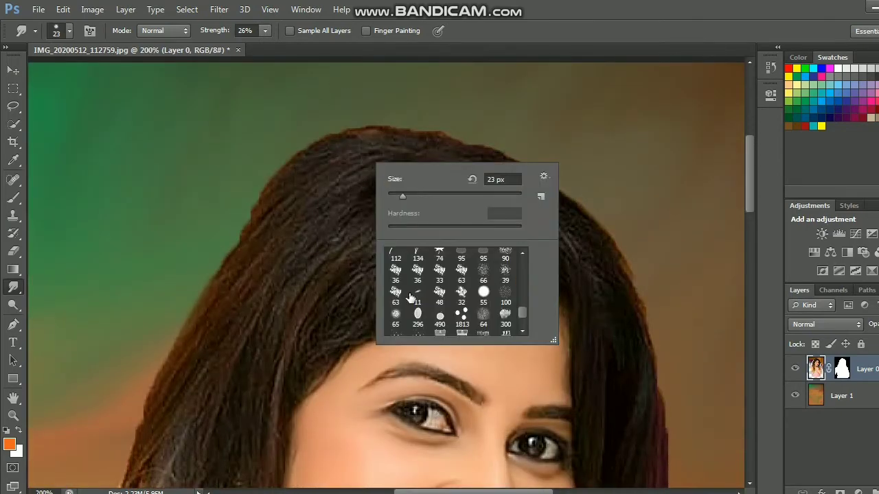
{"action": "scroll", "coordinate": [405, 302], "scroll_direction": "down", "scroll_amount": 1}
{"action": "left_click", "coordinate": [397, 317]}
{"action": "left_click", "coordinate": [265, 31]}
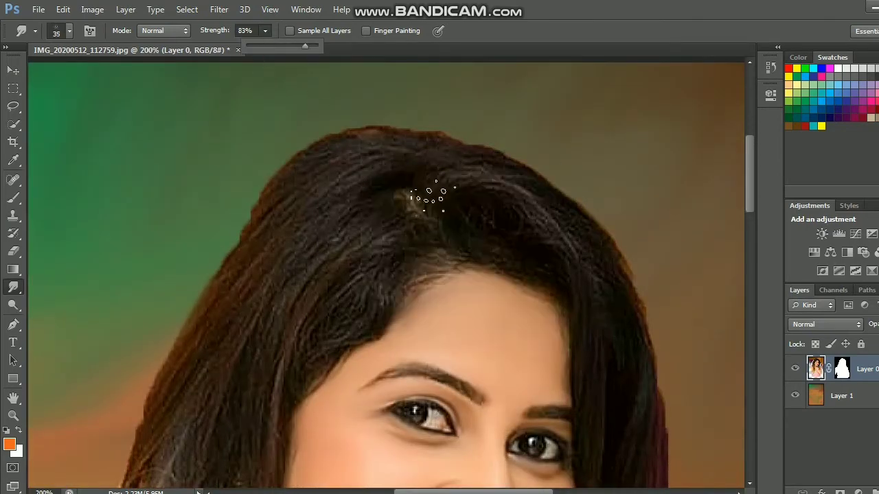
{"action": "right_click", "coordinate": [495, 208]}
{"action": "key", "text": "Return"}
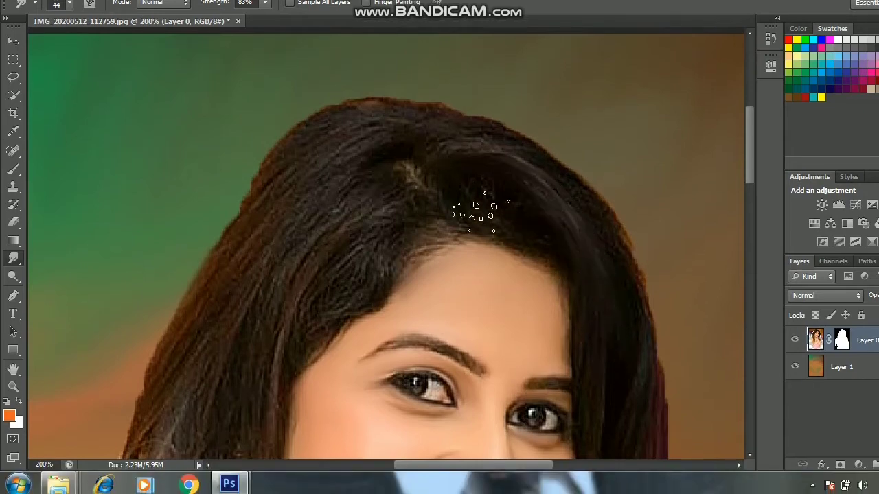
Resize the brush to 32 px and smudge the right-side hair down into strands
{"action": "scroll", "coordinate": [490, 176], "scroll_direction": "down", "scroll_amount": 2}
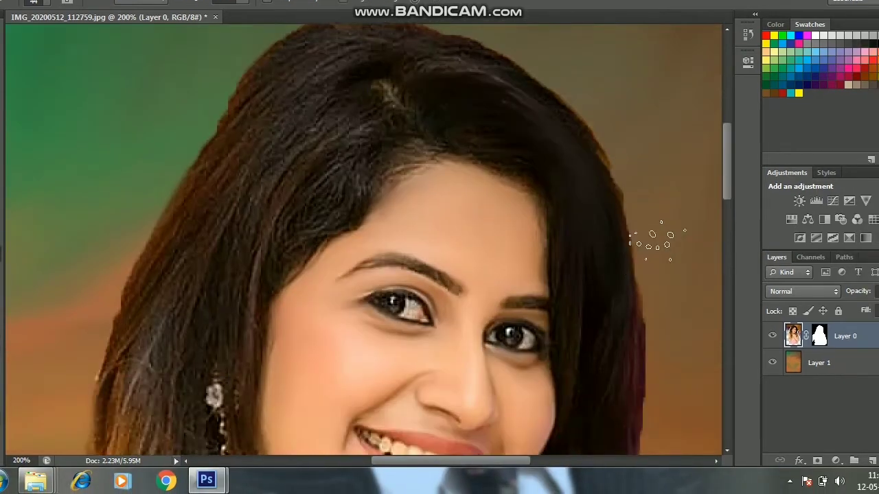
{"action": "right_click", "coordinate": [623, 188]}
{"action": "left_click_drag", "start_coordinate": [624, 189], "coordinate": [617, 188]}
{"action": "key", "text": "Return"}
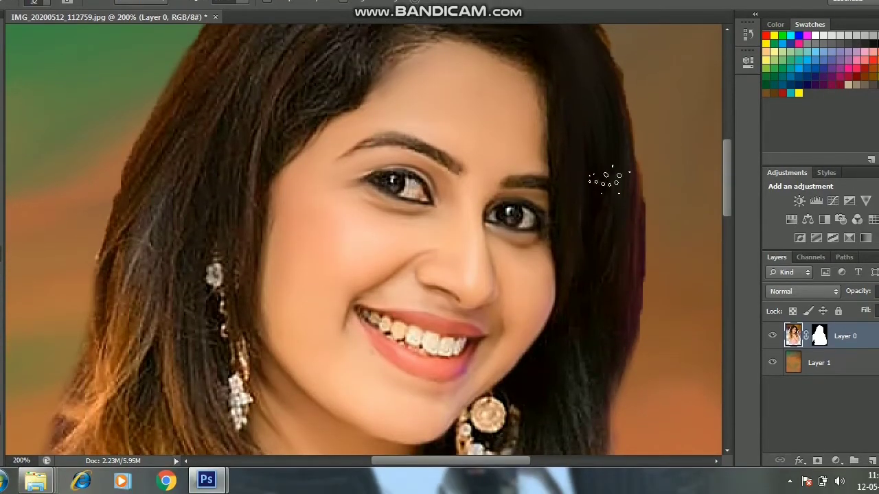
{"action": "scroll", "coordinate": [605, 295], "scroll_direction": "down", "scroll_amount": 3}
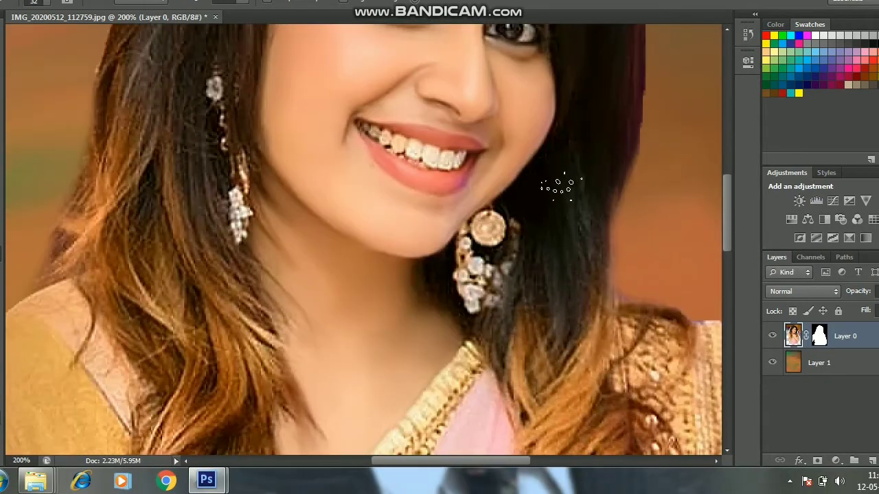
{"action": "scroll", "coordinate": [581, 216], "scroll_direction": "down", "scroll_amount": 3}
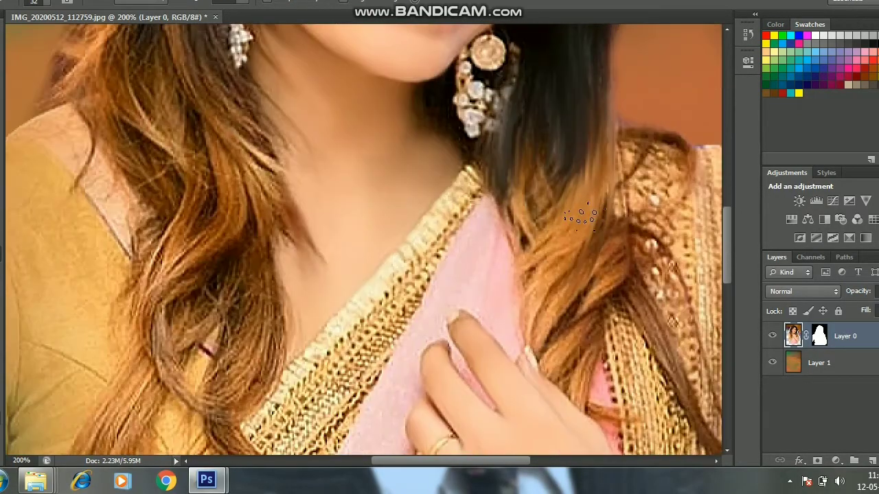
{"action": "mouse_move", "coordinate": [580, 216]}
{"action": "left_mouse_down"}
{"action": "mouse_move", "coordinate": [604, 282]}
{"action": "mouse_move", "coordinate": [571, 353]}
{"action": "mouse_move", "coordinate": [536, 316]}
{"action": "mouse_move", "coordinate": [555, 143]}
{"action": "mouse_move", "coordinate": [584, 333]}
{"action": "left_mouse_up"}
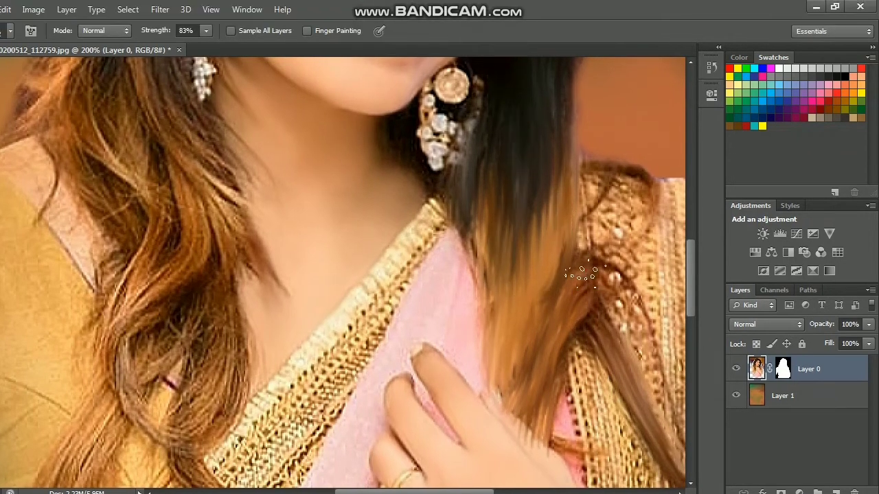
{"action": "scroll", "coordinate": [581, 274], "scroll_direction": "down", "scroll_amount": 5}
{"action": "scroll", "coordinate": [336, 195], "scroll_direction": "up", "scroll_amount": 2}
{"action": "scroll", "coordinate": [337, 196], "scroll_direction": "up", "scroll_amount": 3}
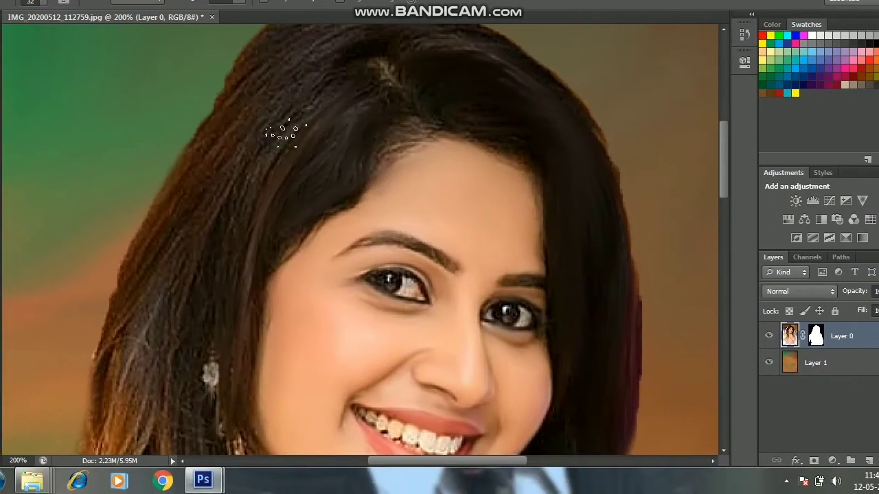
Resize the brush to 41 px and smudge the left-side hair into flowing strands
{"action": "right_click", "coordinate": [323, 130]}
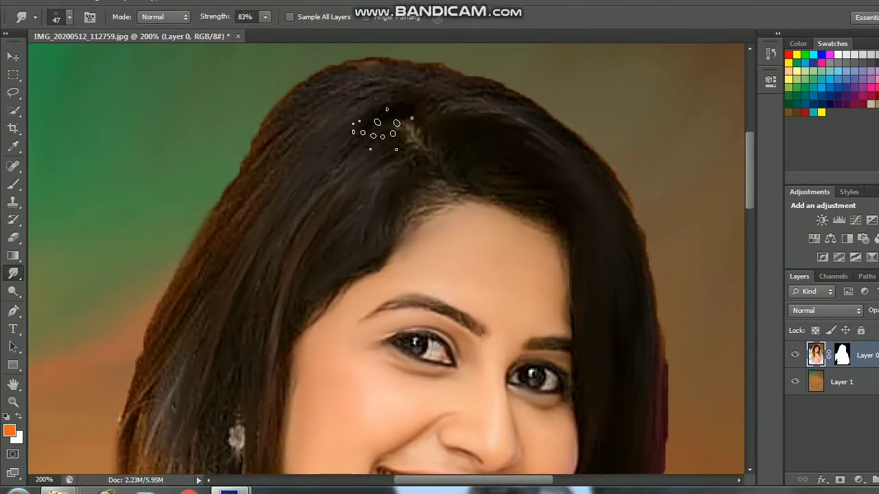
{"action": "scroll", "coordinate": [364, 137], "scroll_direction": "down", "scroll_amount": 2}
{"action": "scroll", "coordinate": [197, 190], "scroll_direction": "down", "scroll_amount": 3}
{"action": "scroll", "coordinate": [260, 153], "scroll_direction": "down", "scroll_amount": 3}
{"action": "right_click", "coordinate": [257, 153]}
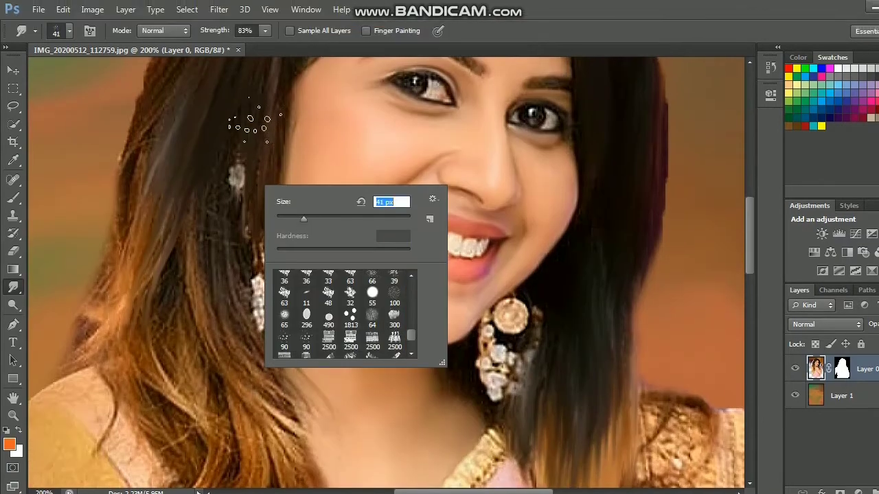
{"action": "key", "text": "Return"}
{"action": "scroll", "coordinate": [244, 240], "scroll_direction": "down", "scroll_amount": 1}
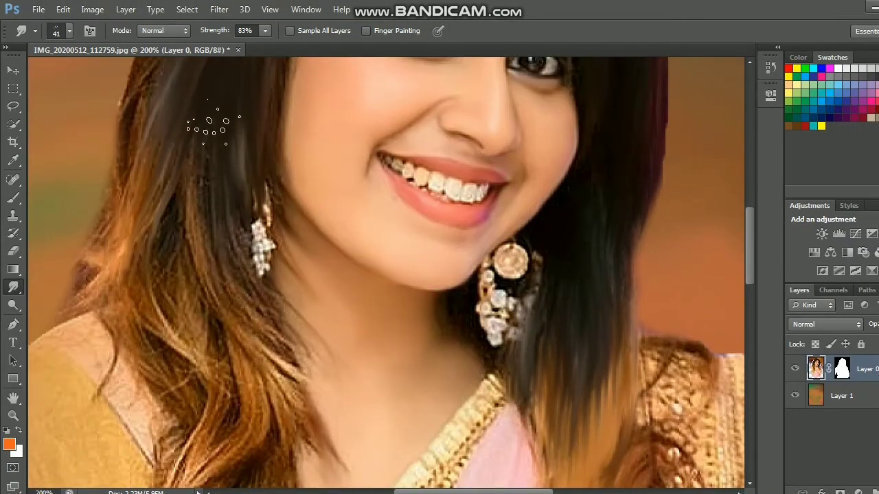
{"action": "scroll", "coordinate": [213, 127], "scroll_direction": "down", "scroll_amount": 2}
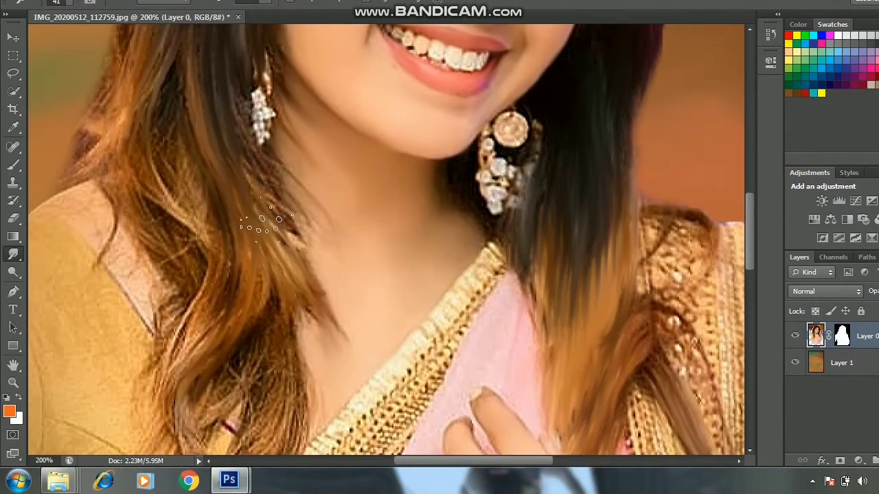
{"action": "scroll", "coordinate": [261, 179], "scroll_direction": "down", "scroll_amount": 3}
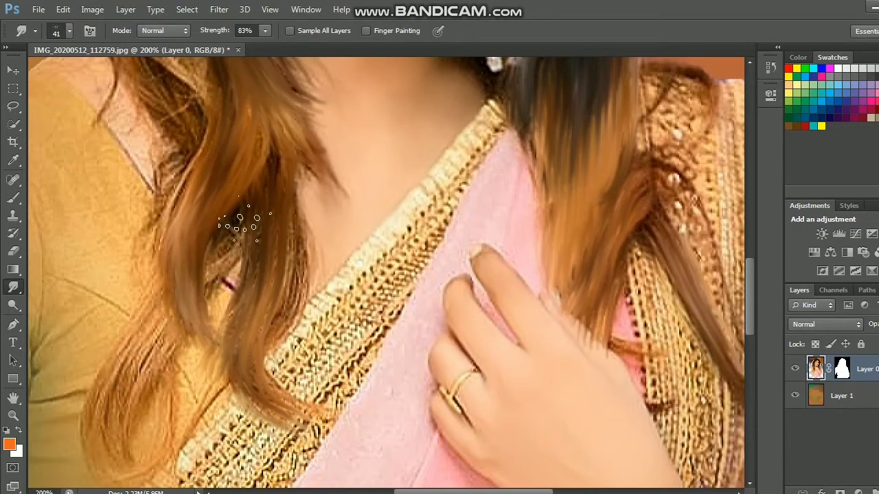
{"action": "scroll", "coordinate": [227, 241], "scroll_direction": "down", "scroll_amount": 2}
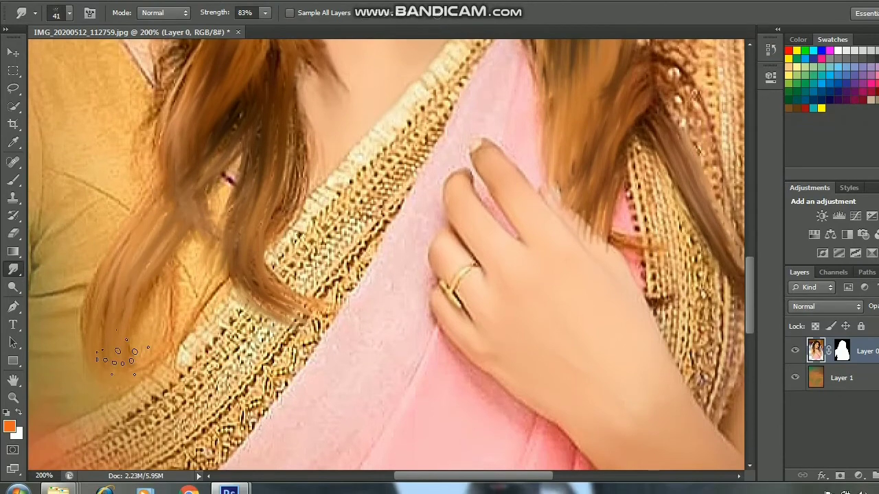
{"action": "scroll", "coordinate": [137, 285], "scroll_direction": "up", "scroll_amount": 2}
{"action": "scroll", "coordinate": [172, 288], "scroll_direction": "up", "scroll_amount": 3}
{"action": "mouse_move", "coordinate": [198, 295]}
{"action": "left_mouse_down"}
{"action": "mouse_move", "coordinate": [216, 284]}
{"action": "mouse_move", "coordinate": [186, 206]}
{"action": "mouse_move", "coordinate": [220, 212]}
{"action": "left_mouse_up"}
Set the smudge brush to 30 px, then switch to the Eraser tool
{"action": "scroll", "coordinate": [157, 190], "scroll_direction": "up", "scroll_amount": 4}
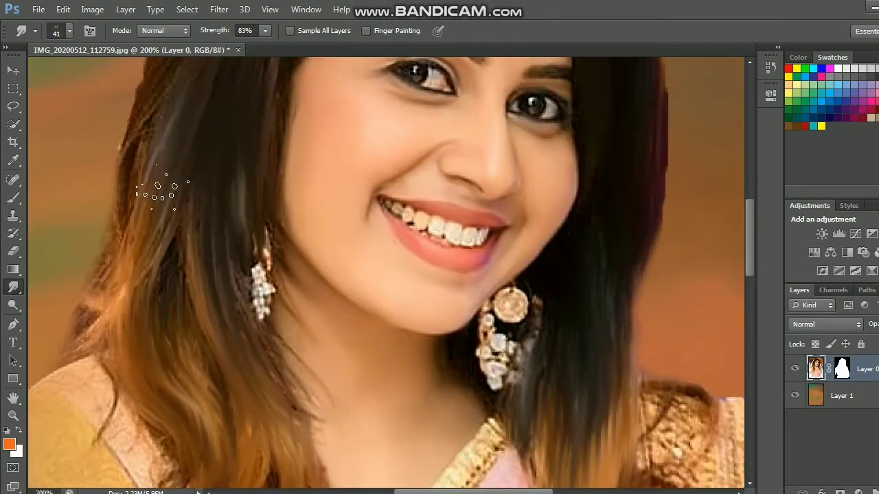
{"action": "scroll", "coordinate": [141, 222], "scroll_direction": "up", "scroll_amount": 2}
{"action": "scroll", "coordinate": [172, 278], "scroll_direction": "up", "scroll_amount": 2}
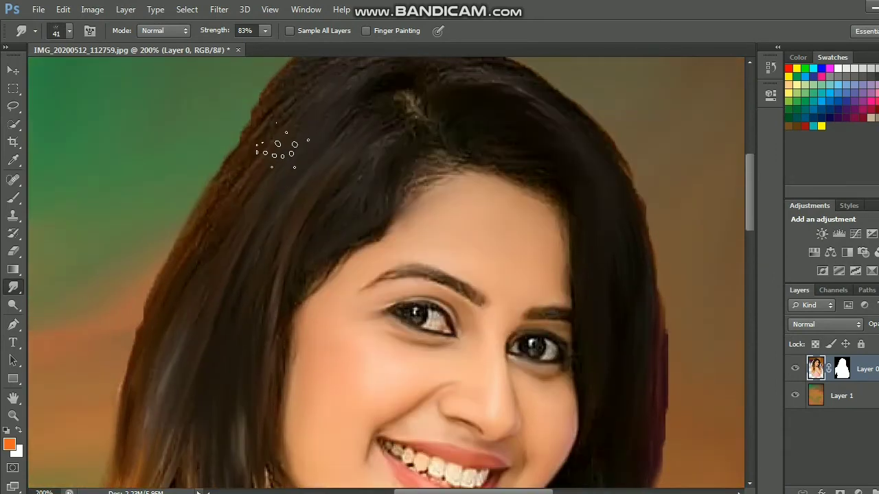
{"action": "scroll", "coordinate": [359, 196], "scroll_direction": "up", "scroll_amount": 1}
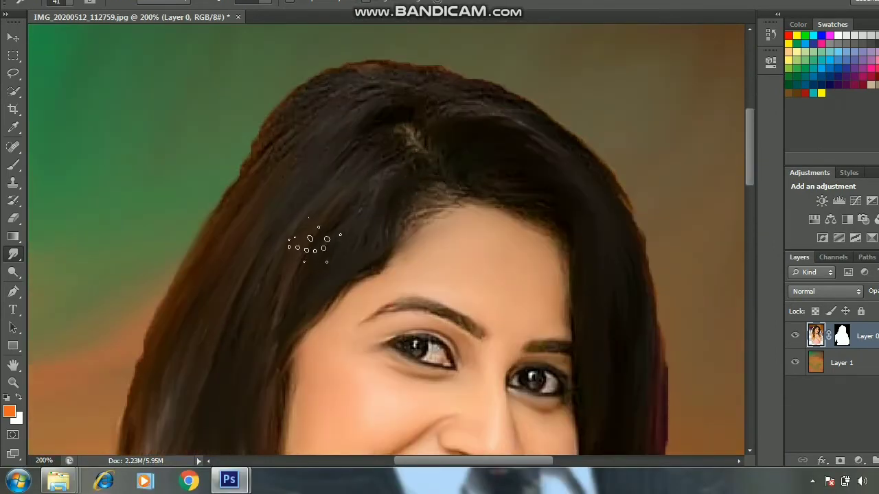
{"action": "scroll", "coordinate": [314, 245], "scroll_direction": "up", "scroll_amount": 1}
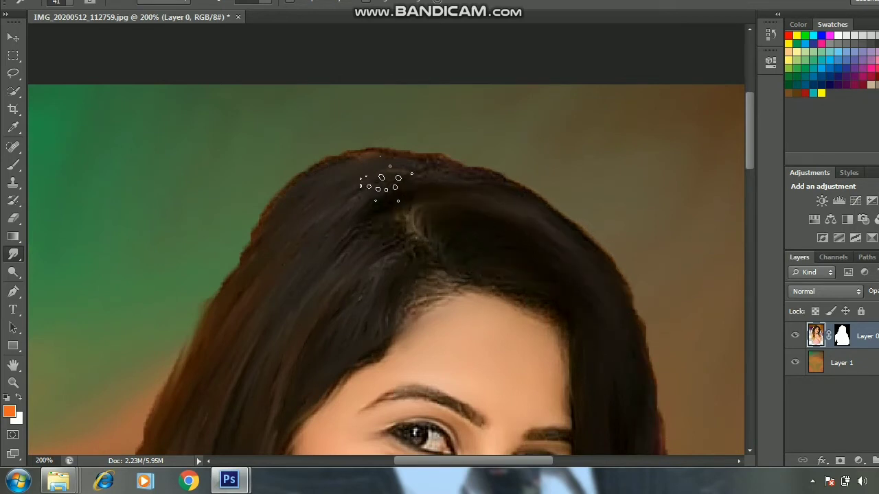
{"action": "right_click", "coordinate": [511, 283]}
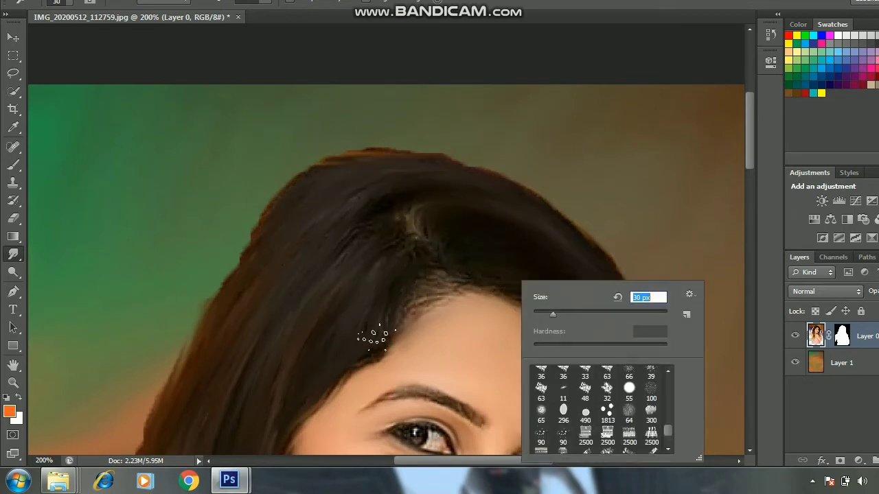
{"action": "key", "text": "Return"}
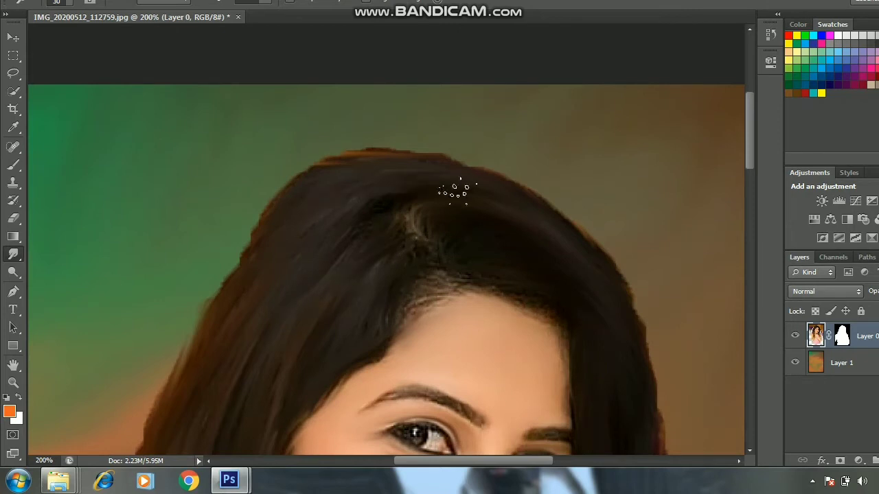
{"action": "key", "text": "e"}
{"action": "right_click", "coordinate": [219, 245]}
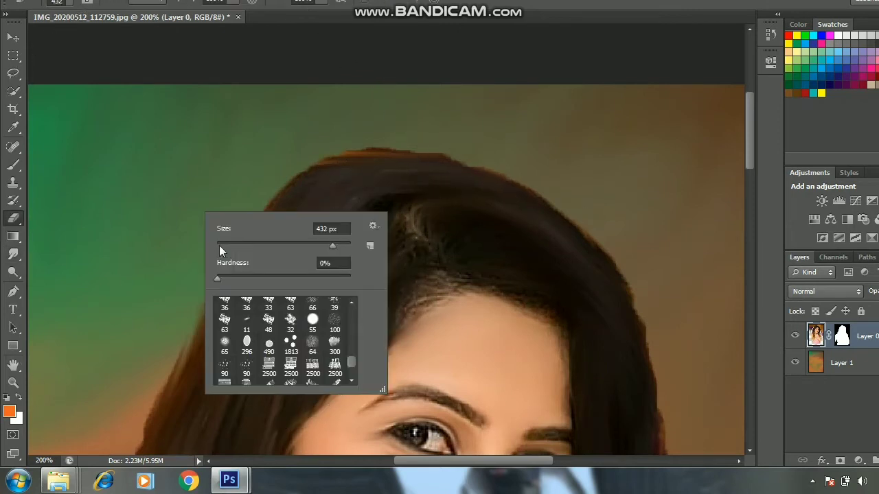
{"action": "type", "text": "7"}
{"action": "key", "text": "Return"}
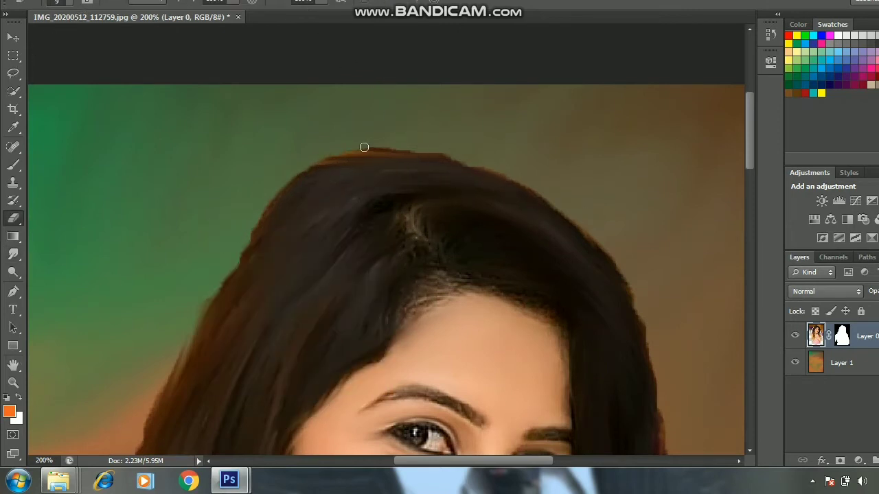
{"action": "scroll", "coordinate": [212, 177], "scroll_direction": "down", "scroll_amount": 3}
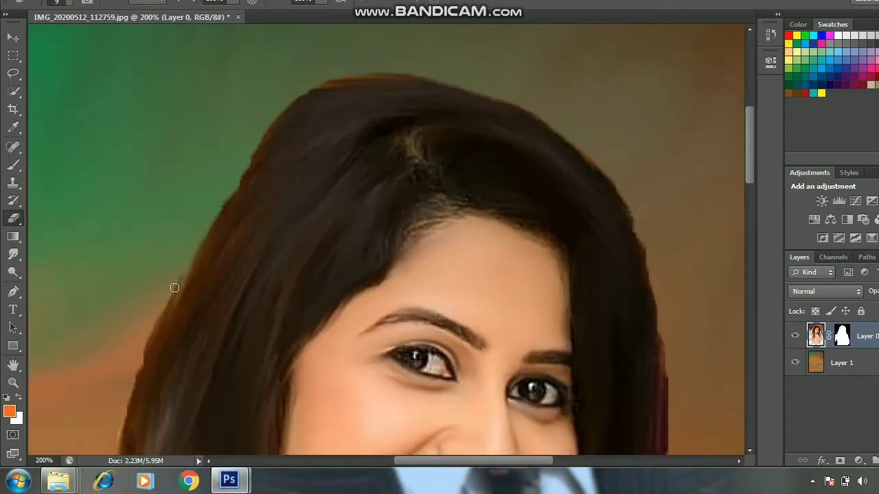
{"action": "key", "text": "ctrl+minus"}
{"action": "key", "text": "ctrl+minus"}
{"action": "key", "text": "ctrl+minus"}
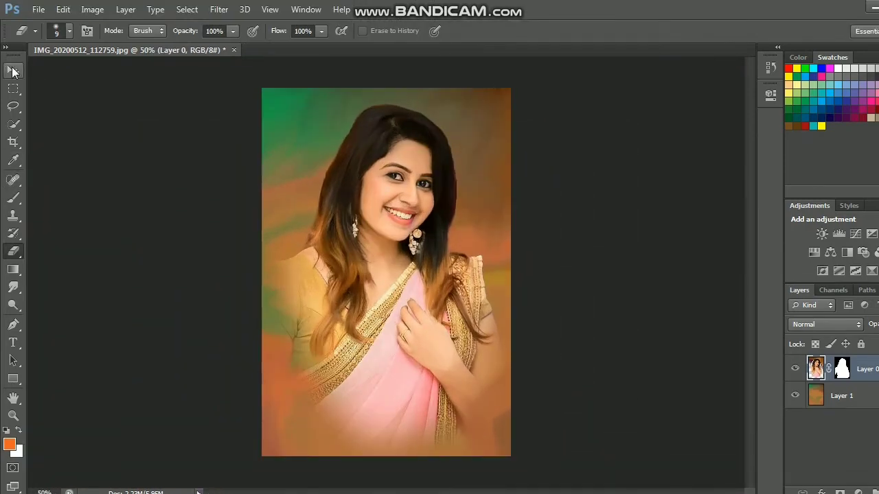
{"action": "key", "text": "v"}
{"action": "key", "text": "ctrl+minus"}
{"action": "key", "text": "ctrl+1"}
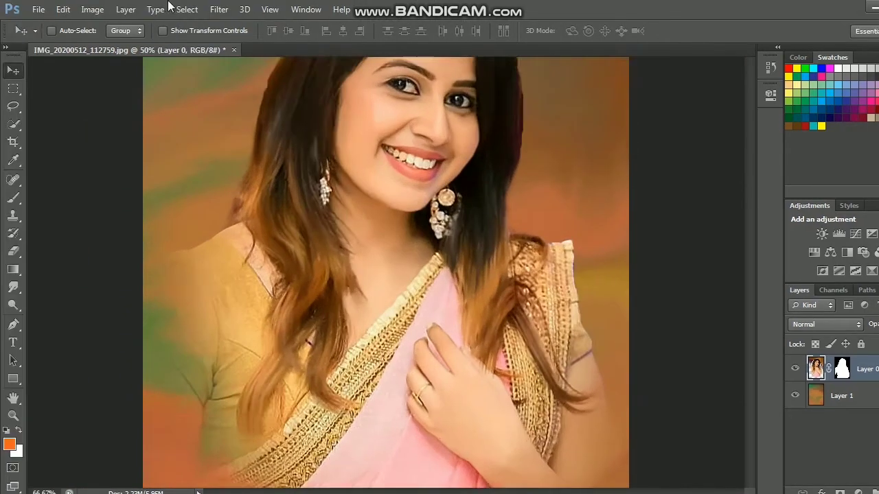
Apply Auto Contrast to the photo from the Image menu
{"action": "left_click", "coordinate": [92, 9]}
{"action": "left_click", "coordinate": [92, 9]}
{"action": "left_click", "coordinate": [92, 8]}
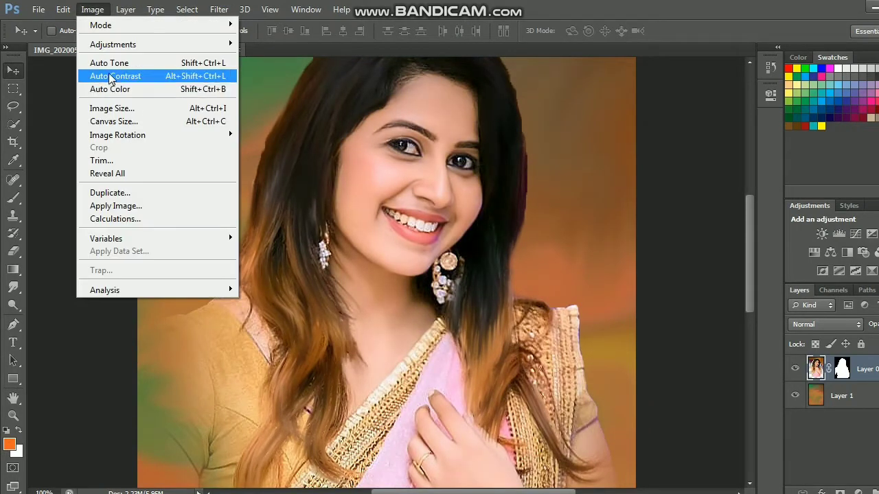
{"action": "left_click", "coordinate": [109, 73]}
Apply a Vibrance adjustment at +100
{"action": "left_click", "coordinate": [92, 9]}
{"action": "mouse_move", "coordinate": [113, 44]}
{"action": "left_click", "coordinate": [265, 103]}
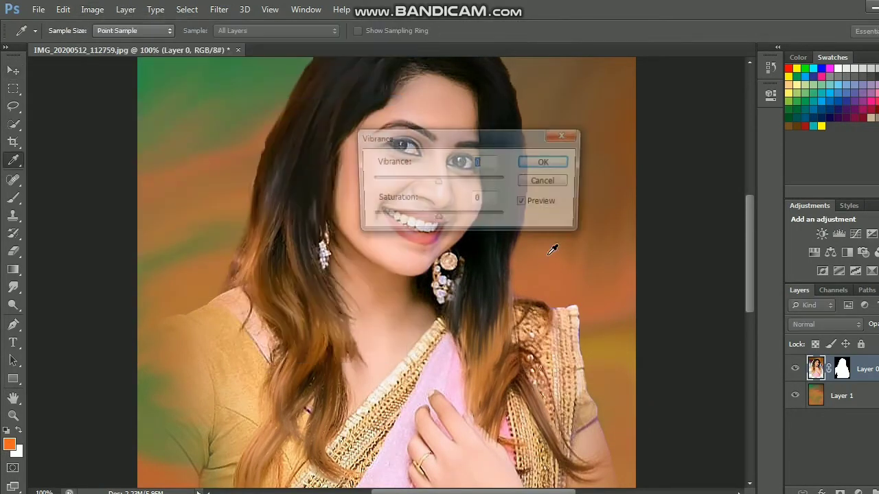
{"action": "left_click_drag", "start_coordinate": [620, 199], "coordinate": [687, 200]}
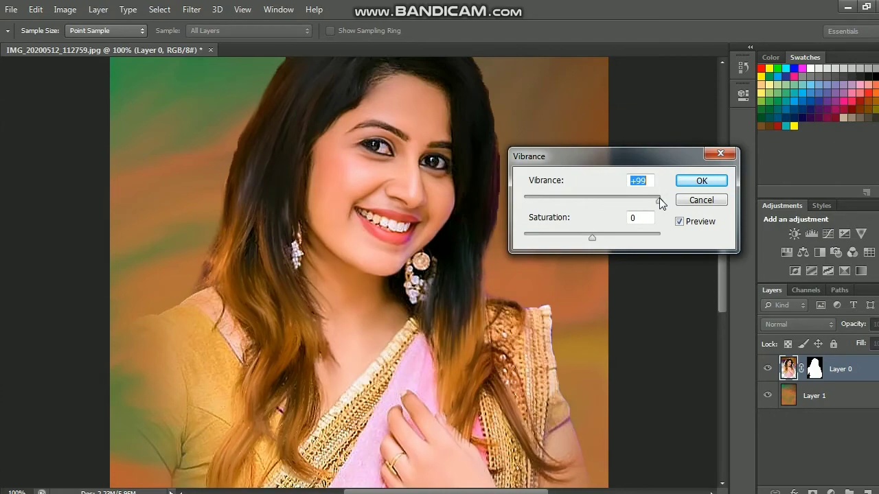
{"action": "key", "text": "ctrl+minus"}
{"action": "key", "text": "ctrl+minus"}
{"action": "key", "text": "ctrl+minus"}
{"action": "key", "text": "ctrl+plus"}
{"action": "key", "text": "ctrl+plus"}
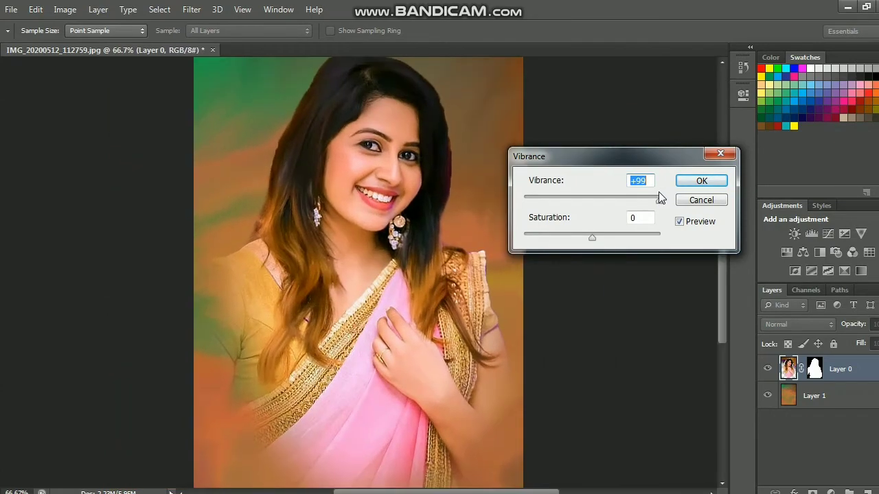
{"action": "key", "text": "ctrl+minus"}
{"action": "key", "text": "ctrl+minus"}
{"action": "key", "text": "ctrl+minus"}
{"action": "key", "text": "ctrl+plus"}
{"action": "key", "text": "ctrl+plus"}
{"action": "key", "text": "ctrl+plus"}
{"action": "key", "text": "ctrl+plus"}
{"action": "key", "text": "Up"}
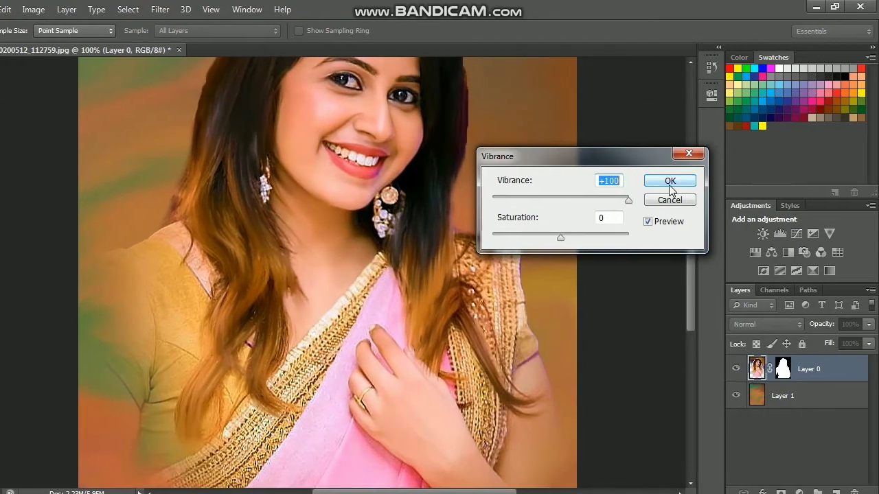
{"action": "left_click", "coordinate": [669, 181]}
Apply an Exposure adjustment of +0.33 to brighten the portrait
{"action": "left_click", "coordinate": [91, 11]}
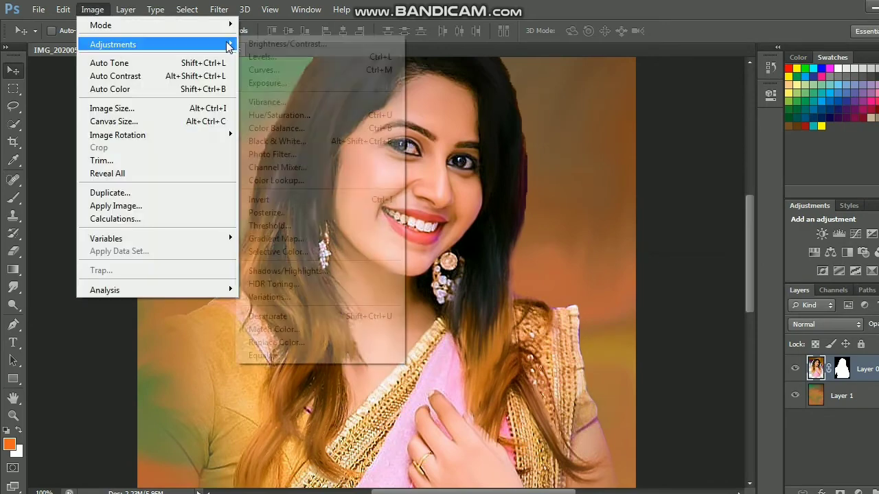
{"action": "left_click", "coordinate": [267, 83]}
{"action": "left_click_drag", "start_coordinate": [458, 122], "coordinate": [659, 151]}
{"action": "left_click", "coordinate": [638, 219]}
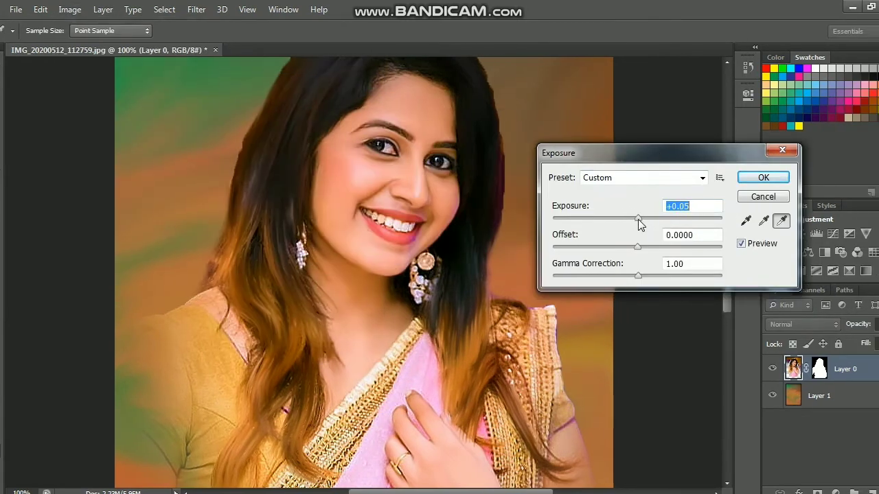
{"action": "left_click_drag", "start_coordinate": [638, 219], "coordinate": [642, 219]}
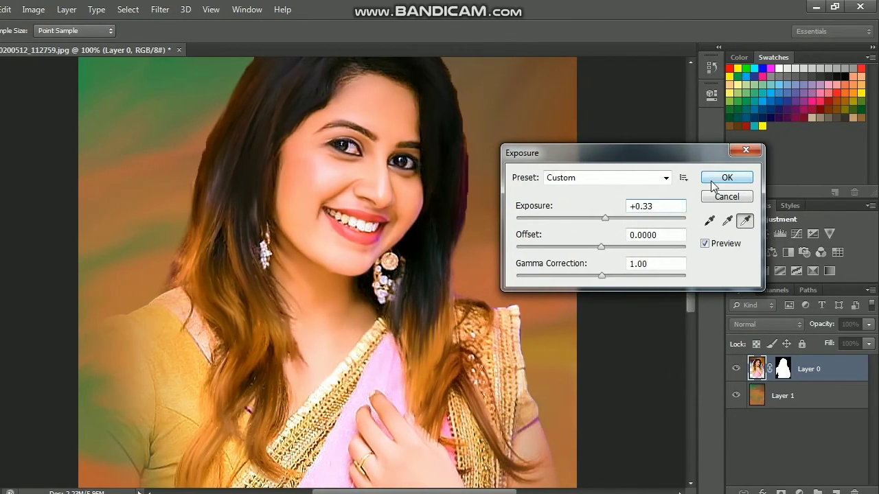
{"action": "left_click", "coordinate": [726, 178]}
{"action": "key", "text": "ctrl+minus"}
{"action": "key", "text": "ctrl+minus"}
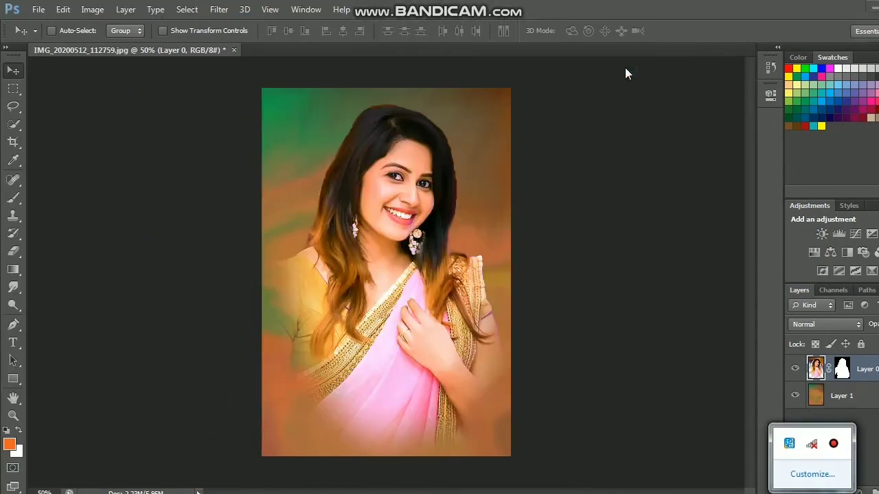
Set up a 7 px Brush with 8% hardness and 17% opacity
{"action": "key", "text": "ctrl+plus"}
{"action": "key", "text": "ctrl+plus"}
{"action": "key", "text": "ctrl+plus"}
{"action": "key", "text": "ctrl+plus"}
{"action": "scroll", "coordinate": [402, 275], "scroll_direction": "up", "scroll_amount": 3}
{"action": "key", "text": "b"}
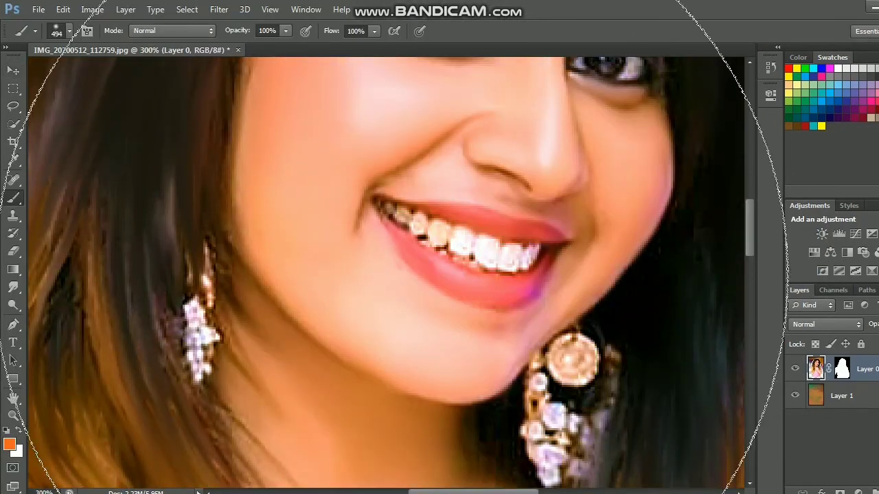
{"action": "right_click", "coordinate": [412, 267]}
{"action": "left_click_drag", "start_coordinate": [431, 294], "coordinate": [430, 295]}
{"action": "left_click_drag", "start_coordinate": [426, 328], "coordinate": [437, 330]}
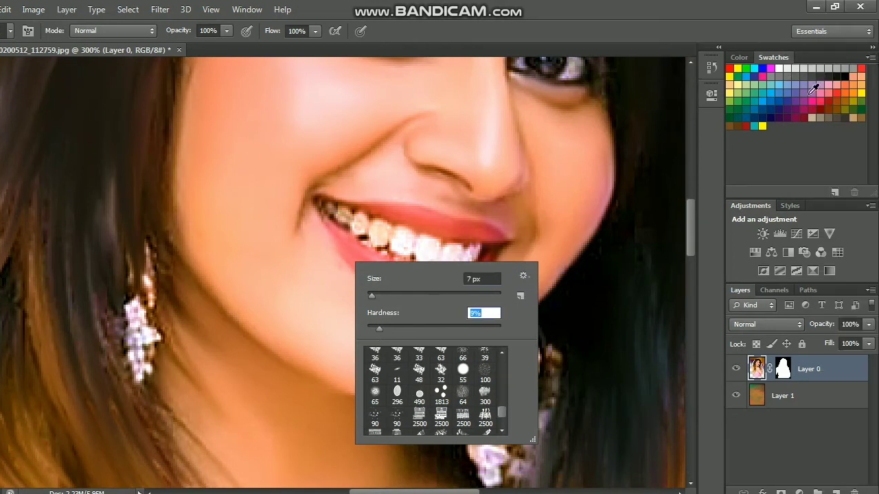
{"action": "left_click", "coordinate": [839, 87]}
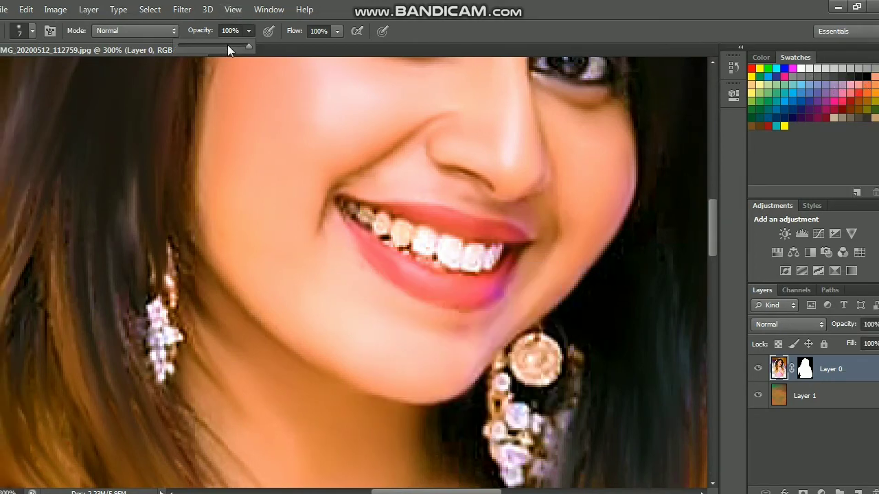
{"action": "key", "text": "1"}
{"action": "key", "text": "7"}
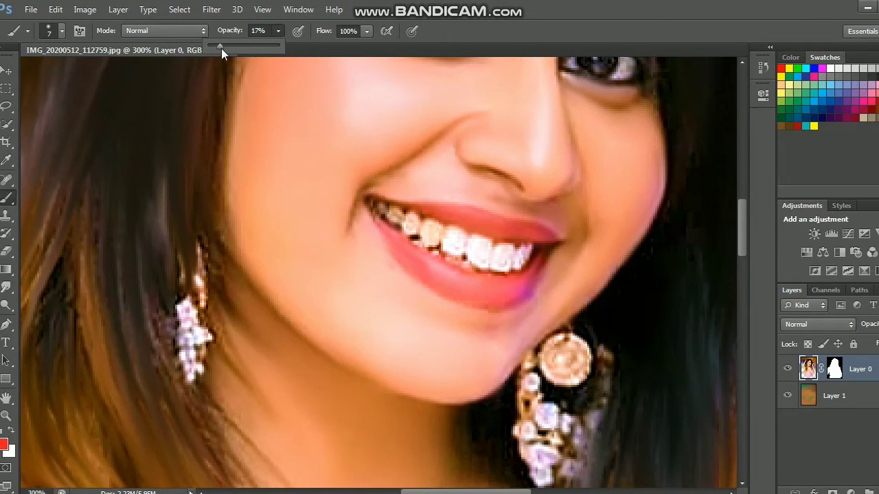
Enlarge the brush to 19 px for the soft lip pass
{"action": "right_click", "coordinate": [499, 304]}
{"action": "type", "text": "19"}
{"action": "key", "text": "Return"}
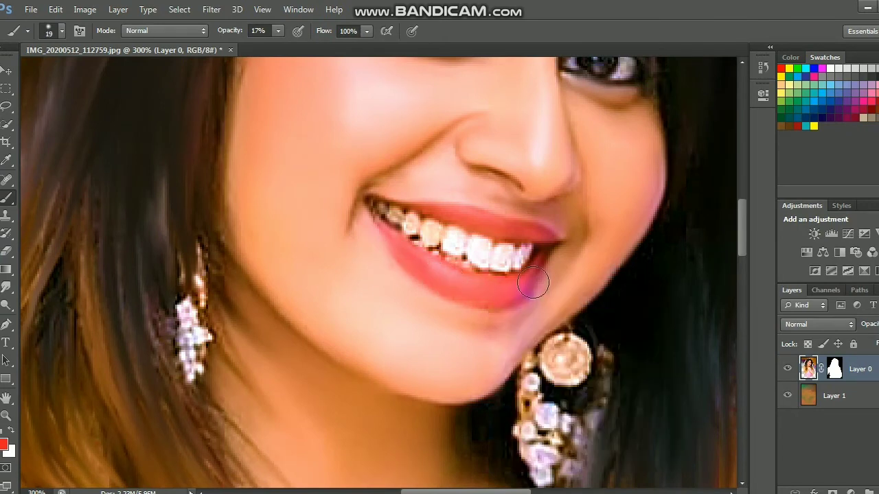
{"action": "right_click", "coordinate": [527, 278]}
{"action": "key", "text": "Return"}
{"action": "key", "text": "ctrl+0"}
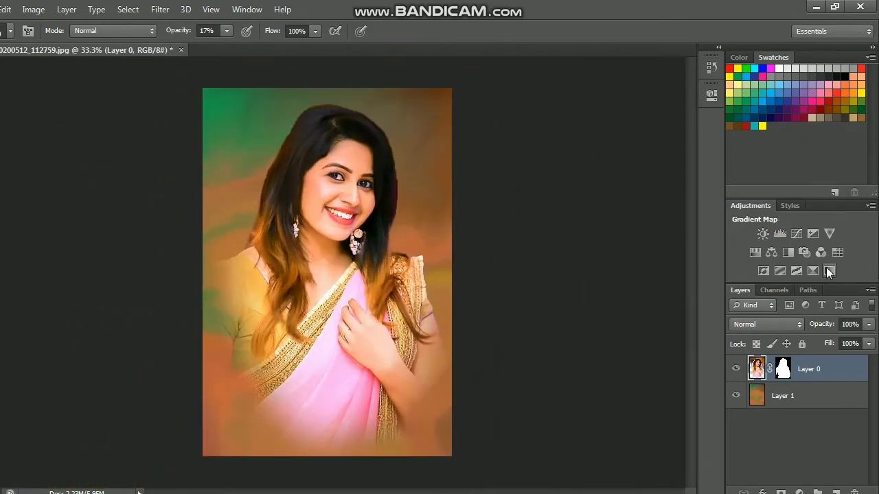
{"action": "scroll", "coordinate": [339, 188], "scroll_direction": "up", "scroll_amount": 6}
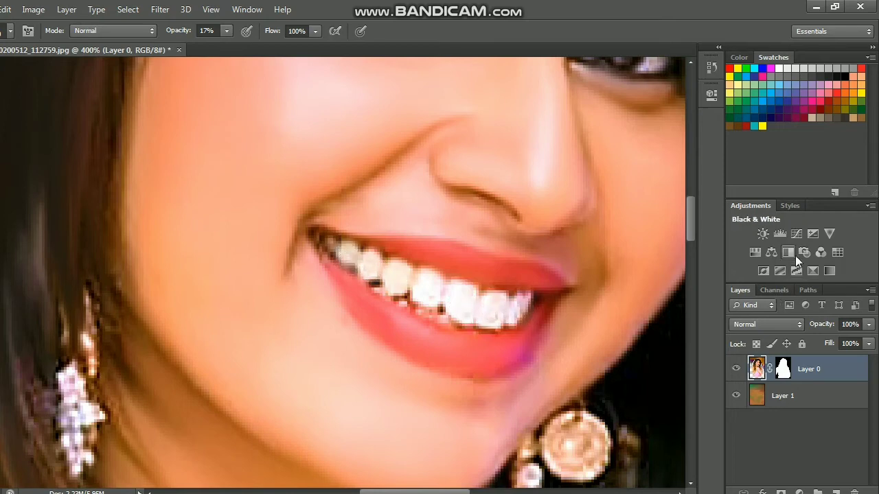
Zoom between views to compare the tinted lips with the whole portrait
{"action": "key", "text": "ctrl+1"}
{"action": "key", "text": "ctrl+minus"}
{"action": "key", "text": "ctrl+plus"}
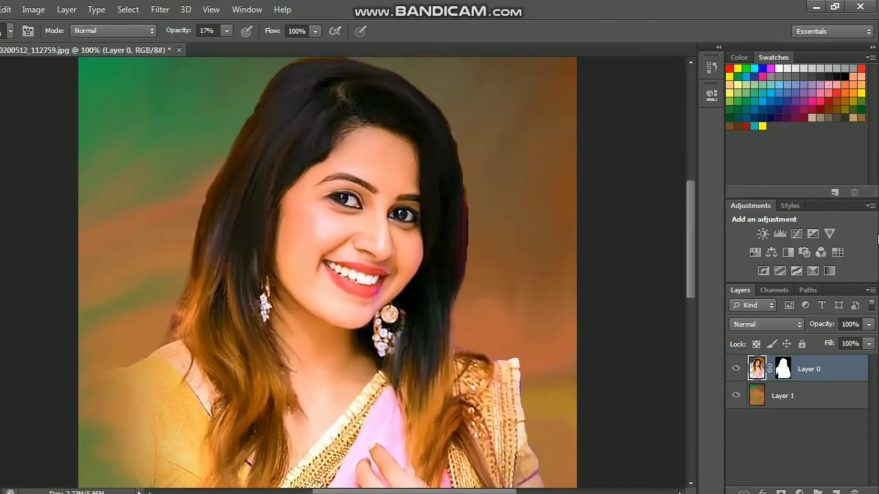
{"action": "key", "text": "ctrl+minus"}
{"action": "key", "text": "ctrl+minus"}
{"action": "key", "text": "ctrl+plus"}
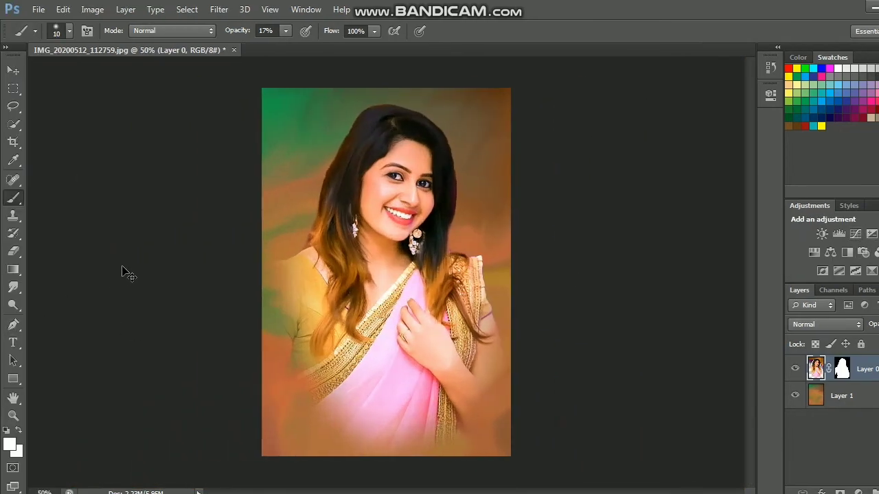
{"action": "key", "text": "ctrl+plus"}
{"action": "scroll", "coordinate": [384, 323], "scroll_direction": "up", "scroll_amount": 3}
Enlarge the brush to 73 px and set its blend mode to Soft Light
{"action": "right_click", "coordinate": [409, 258]}
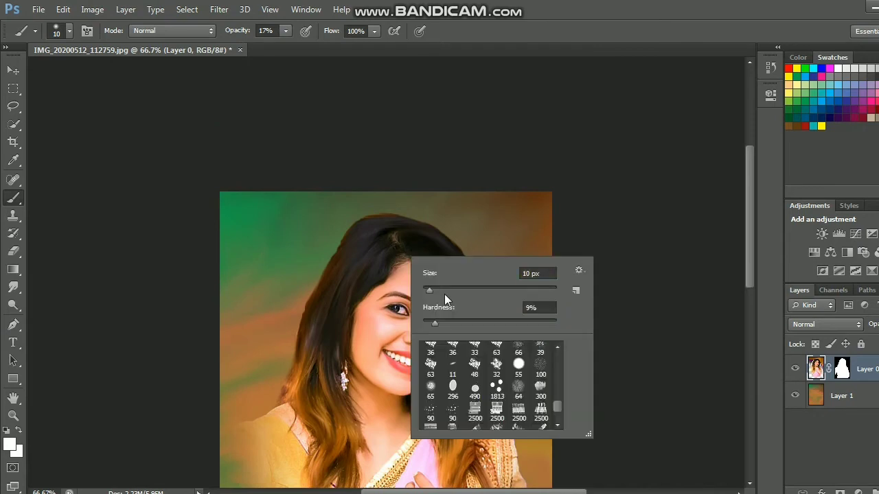
{"action": "left_click_drag", "start_coordinate": [444, 294], "coordinate": [471, 291]}
{"action": "key", "text": "Return"}
{"action": "key", "text": "ctrl+plus"}
{"action": "left_click", "coordinate": [172, 30]}
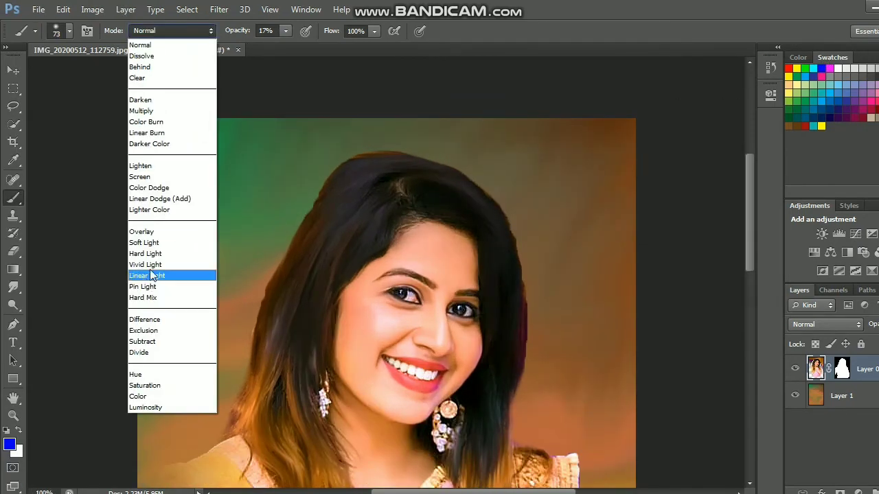
{"action": "left_click", "coordinate": [158, 246]}
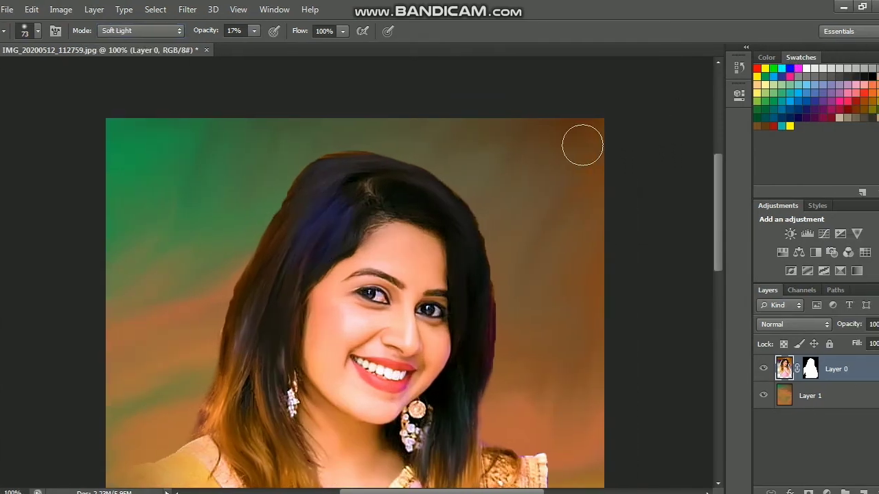
{"action": "left_click", "coordinate": [323, 77]}
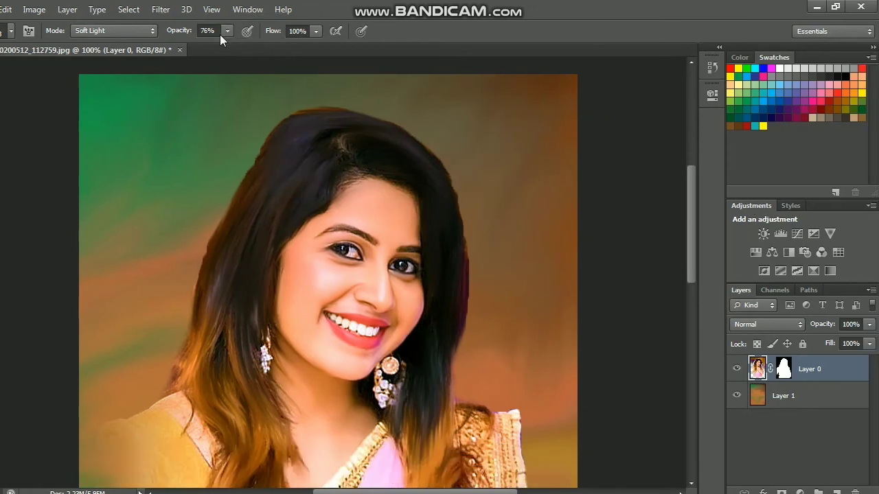
Lower brush opacity to 61% and make it a fully soft 156 px brush
{"action": "left_click", "coordinate": [229, 31]}
{"action": "left_click", "coordinate": [220, 46]}
{"action": "right_click", "coordinate": [446, 217]}
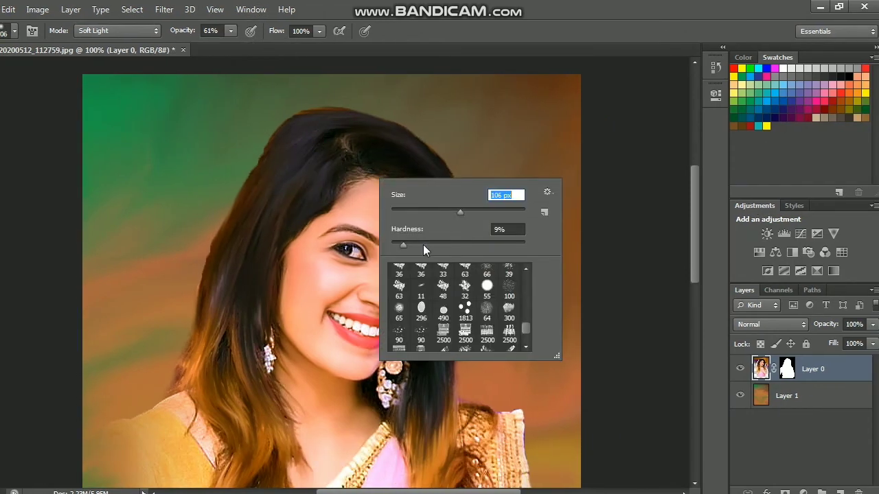
{"action": "left_click_drag", "start_coordinate": [423, 244], "coordinate": [392, 244]}
{"action": "left_click_drag", "start_coordinate": [461, 211], "coordinate": [475, 211]}
{"action": "key", "text": "Return"}
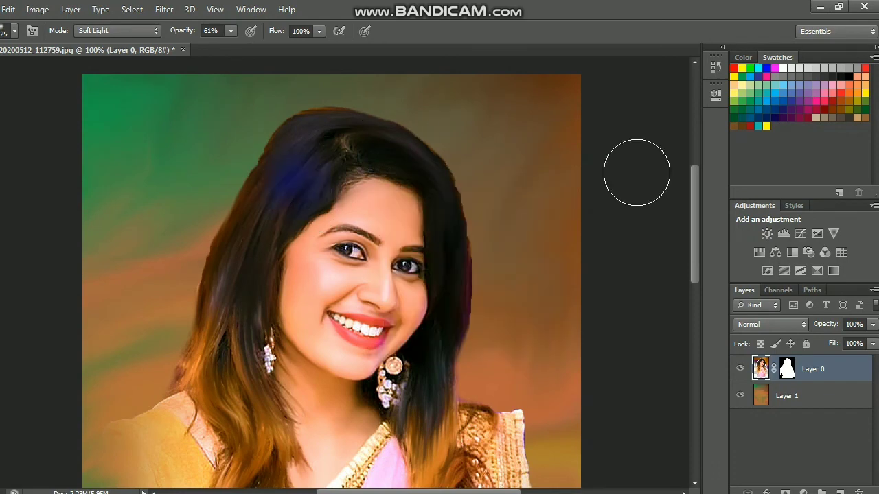
{"action": "key", "text": "ctrl+minus"}
{"action": "key", "text": "ctrl+plus"}
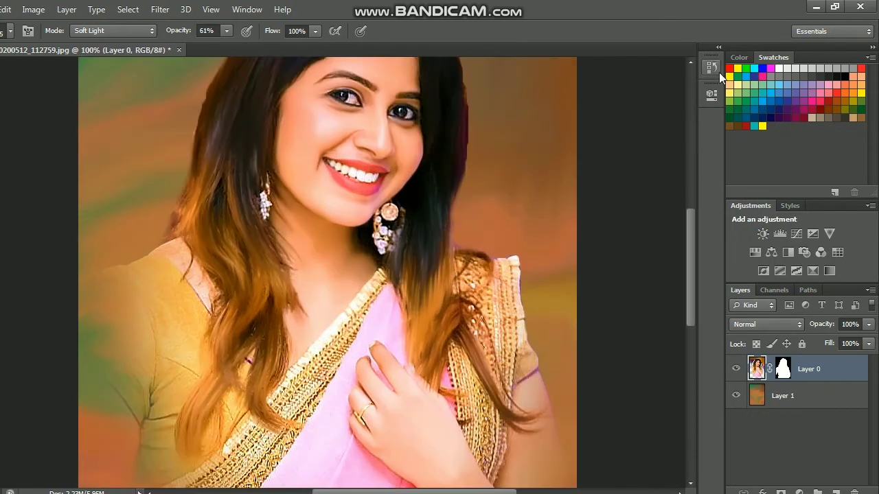
{"action": "scroll", "coordinate": [420, 154], "scroll_direction": "up", "scroll_amount": 3}
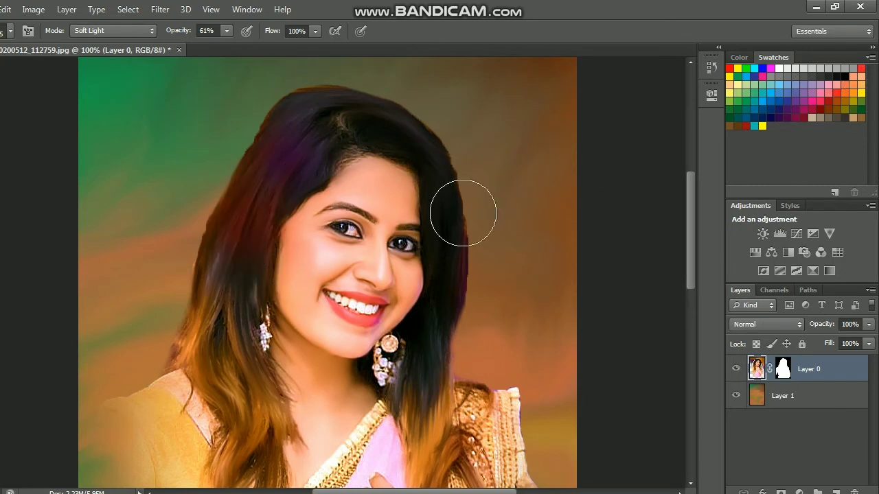
Paint the bluish tint over the hair, then shrink the brush to 52 px
{"action": "left_click_drag", "start_coordinate": [249, 228], "coordinate": [240, 219]}
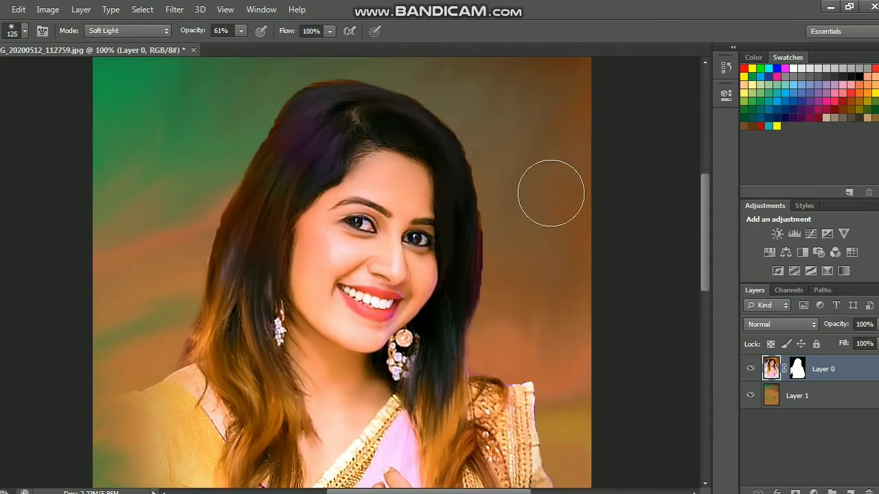
{"action": "right_click", "coordinate": [553, 224]}
{"action": "left_click", "coordinate": [563, 255]}
{"action": "left_click", "coordinate": [472, 264]}
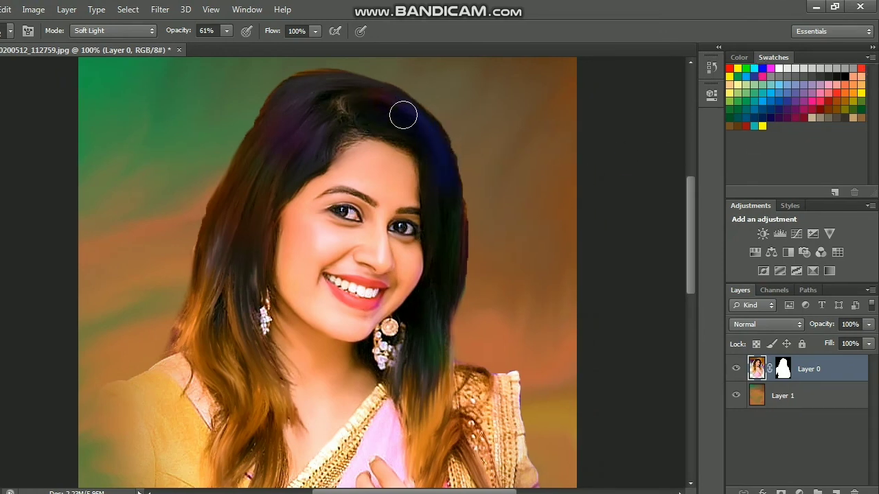
{"action": "key", "text": "ctrl+minus"}
{"action": "key", "text": "ctrl+minus"}
{"action": "key", "text": "ctrl+minus"}
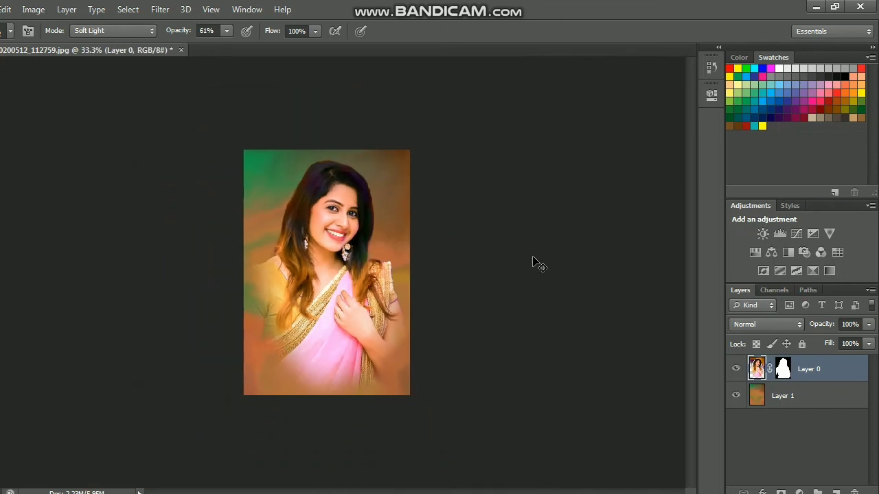
{"action": "key", "text": "ctrl+plus"}
{"action": "key", "text": "ctrl+minus"}
{"action": "key", "text": "ctrl+plus"}
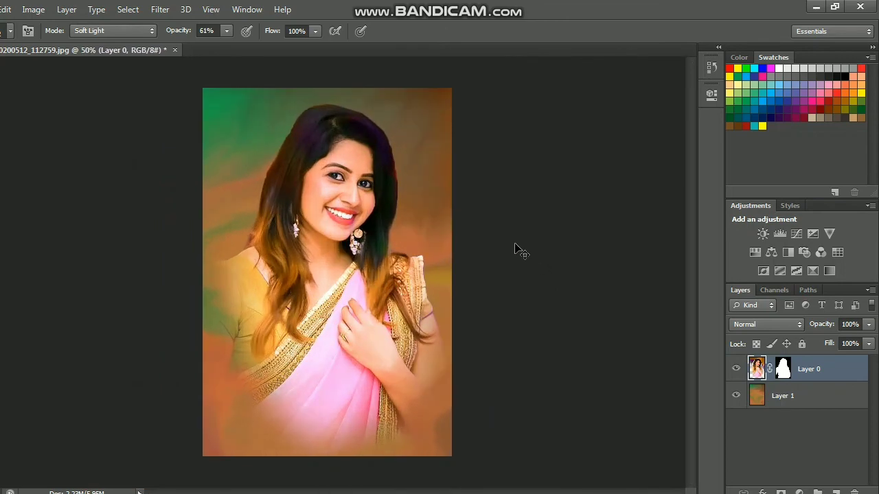
{"action": "key", "text": "ctrl+plus"}
{"action": "key", "text": "ctrl+plus"}
{"action": "key", "text": "ctrl+plus"}
{"action": "left_click", "coordinate": [12, 72]}
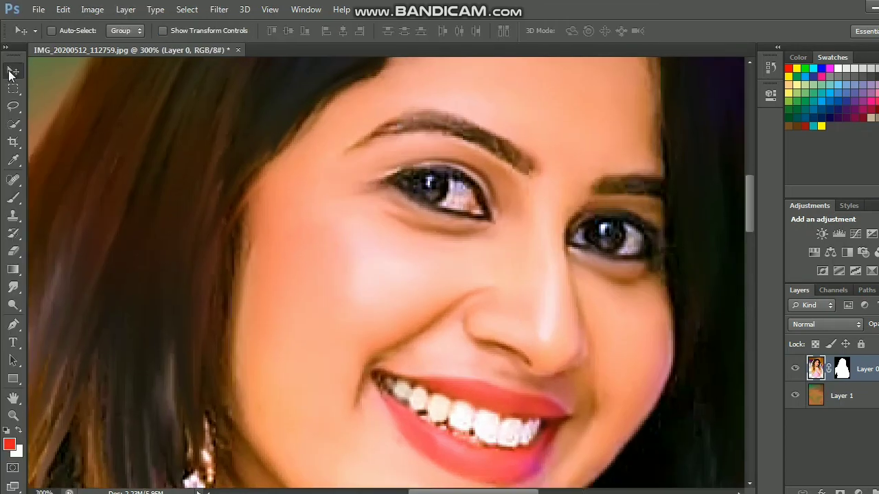
{"action": "key", "text": "ctrl+minus"}
{"action": "key", "text": "ctrl+minus"}
{"action": "key", "text": "ctrl+minus"}
{"action": "key", "text": "ctrl+plus"}
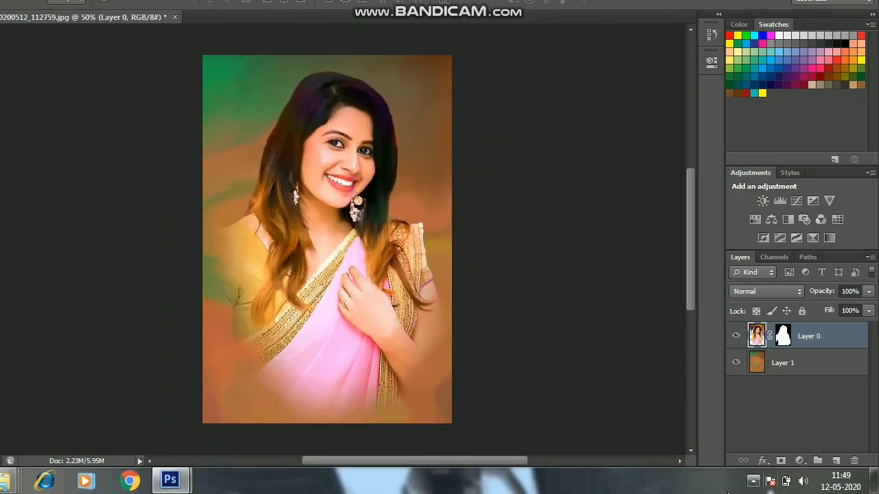